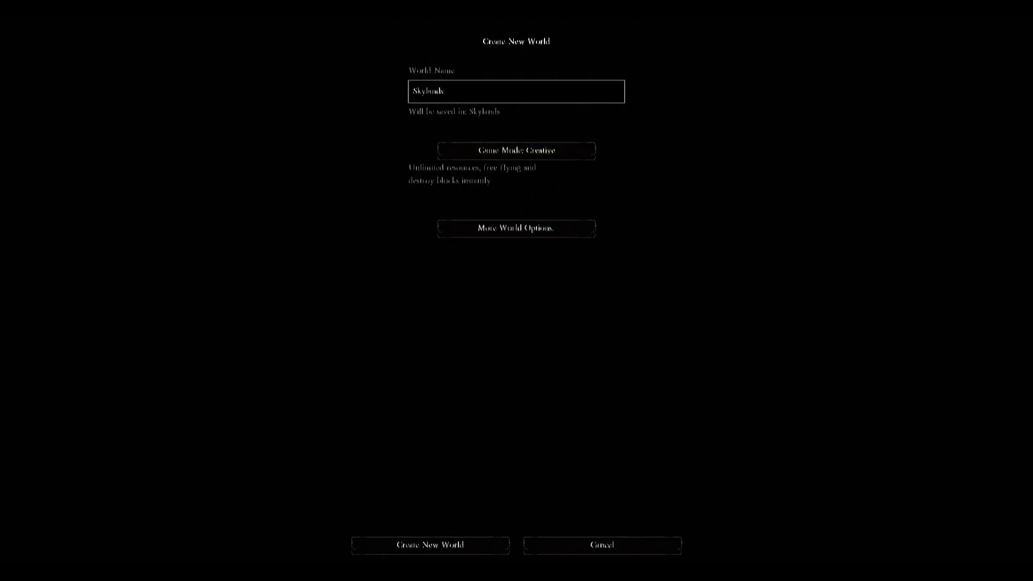
- Turn off structure generation for the new Skylands world, set its type to Superflat and open the layer customization
key(Return)
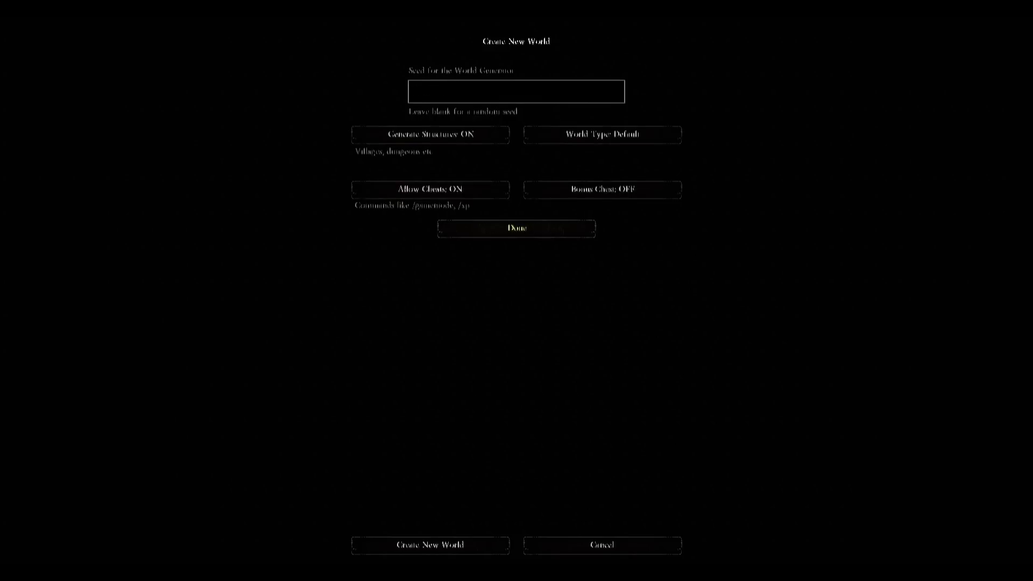
key(Return)
key(Tab)
key(Return)
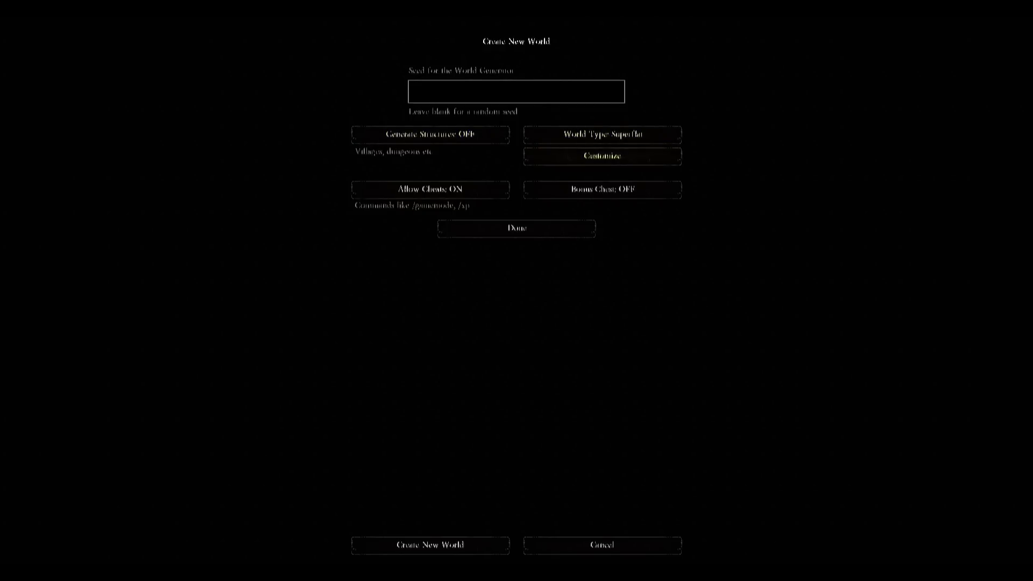
key(Return)
key(Tab)
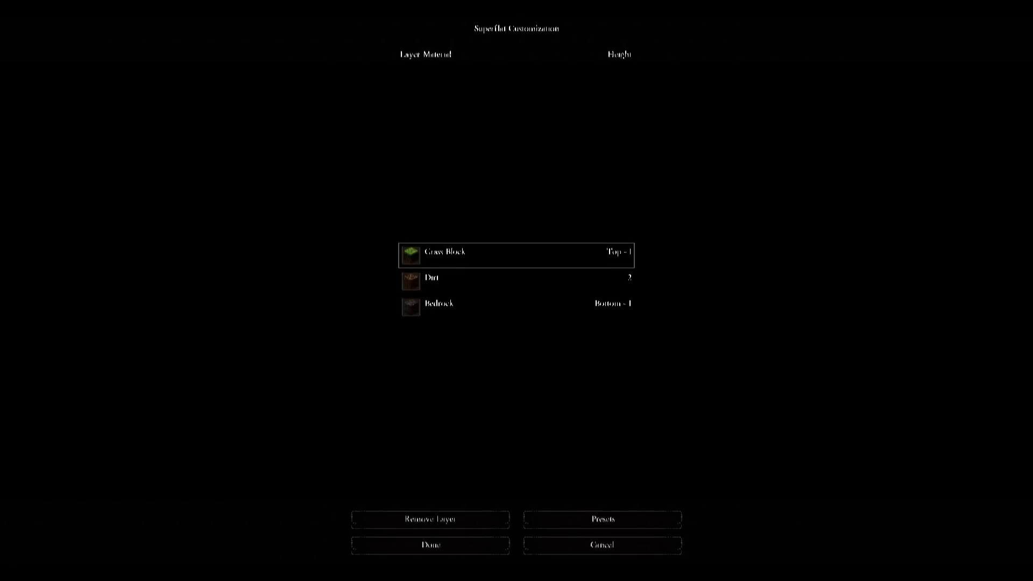
- Remove the grass, dirt and bedrock layers from the superflat world and create it as an empty world
click(430, 520)
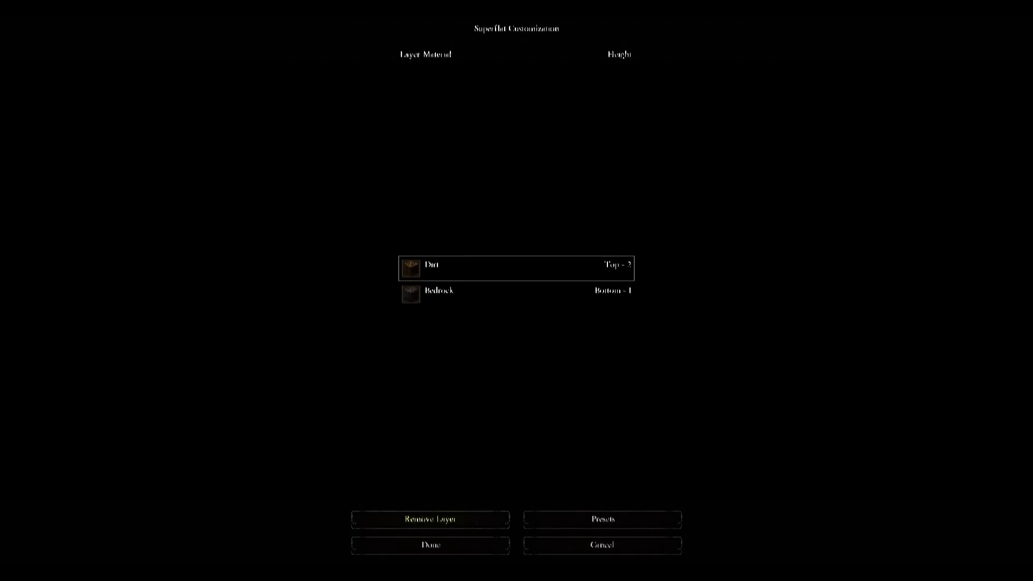
key(Return)
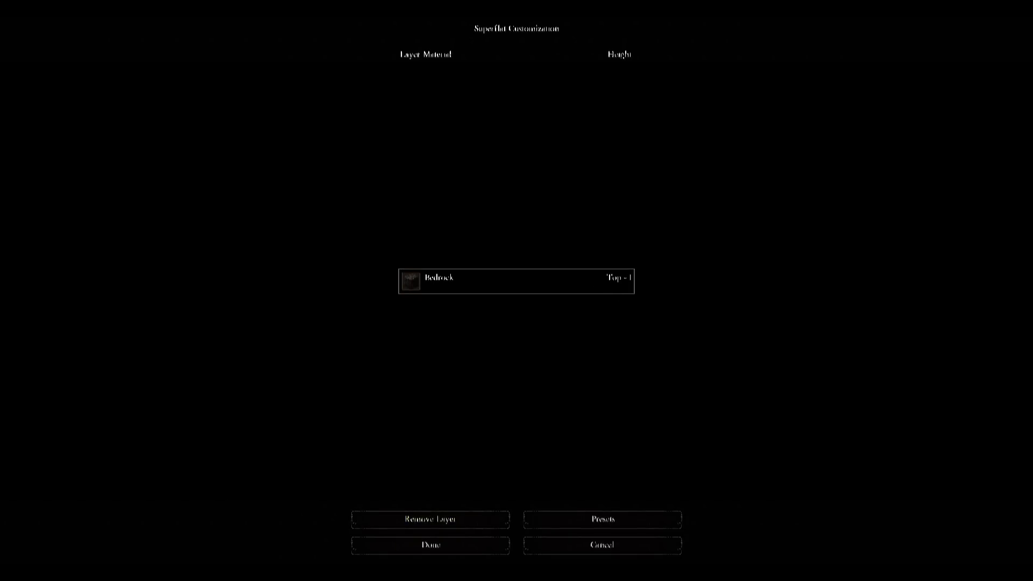
key(Return)
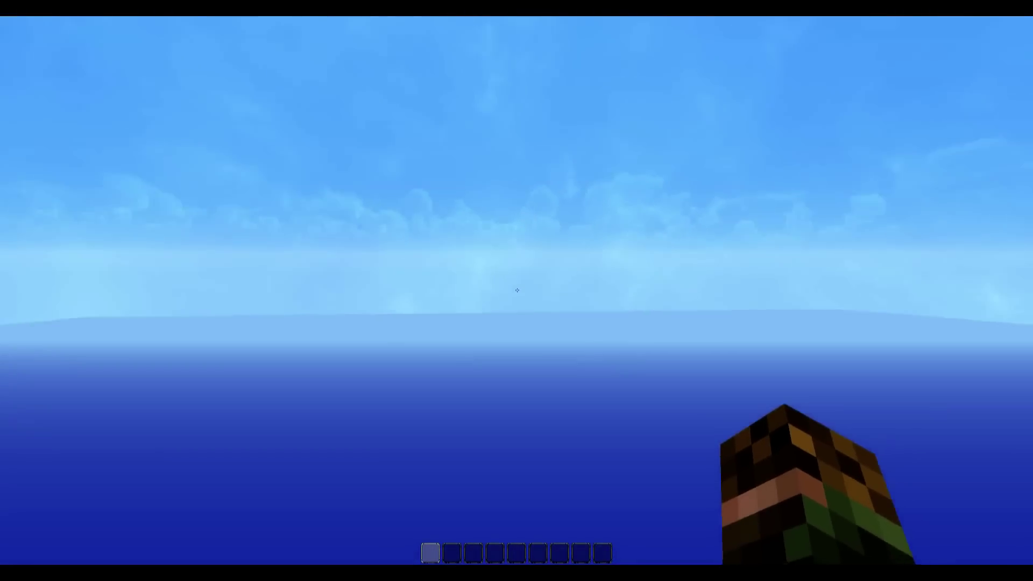
- Leave the game for WorldPainter and create a new world named Sky with flat topography
key(Escape)
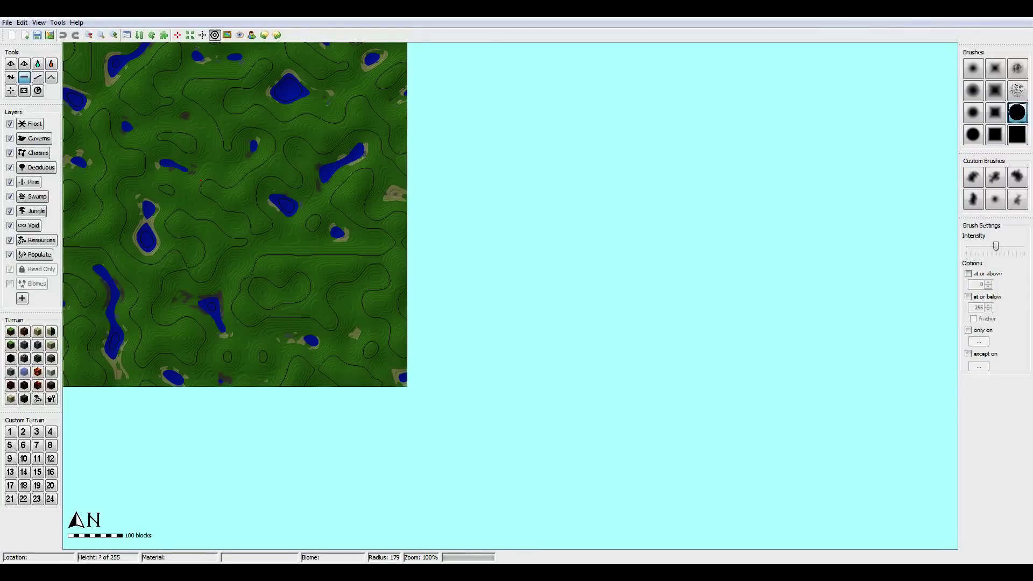
click(7, 22)
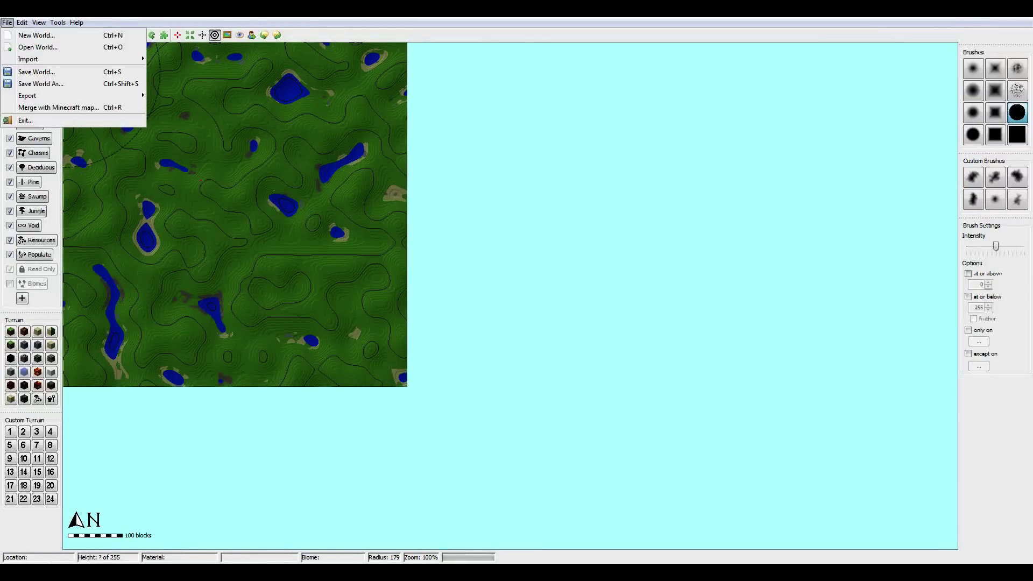
click(36, 35)
text(Sky)
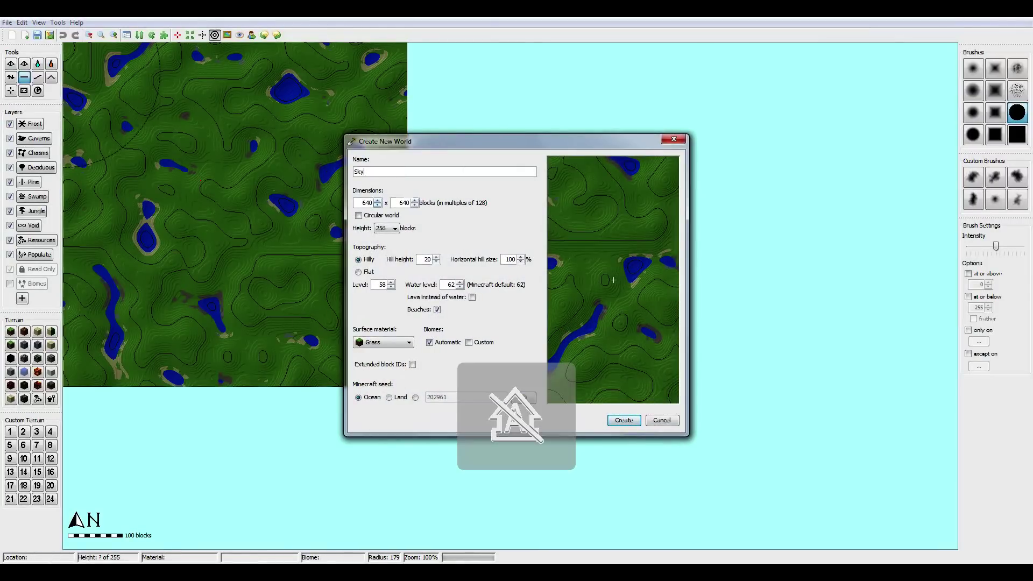
key(Tab)
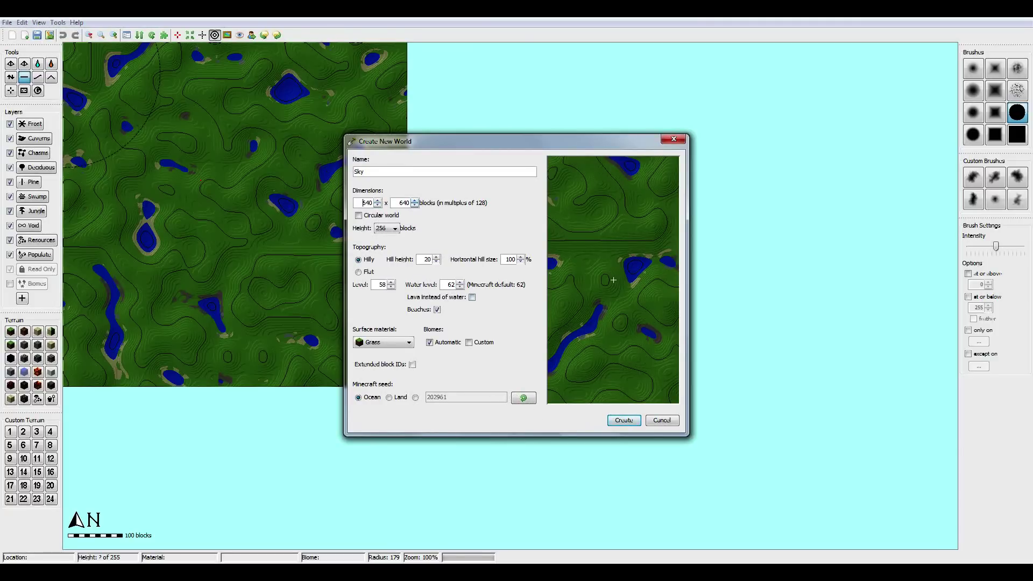
click(359, 272)
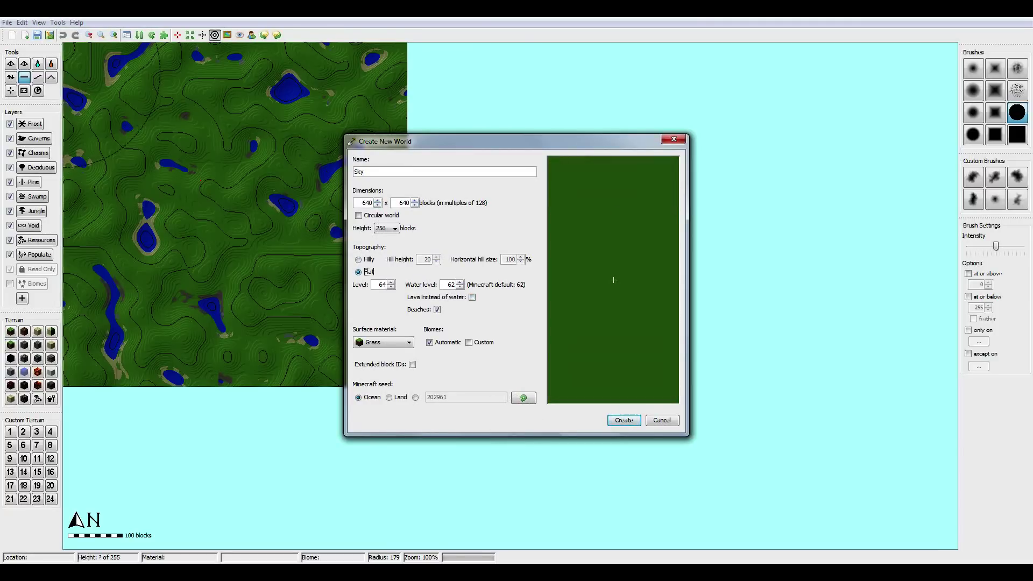
click(624, 421)
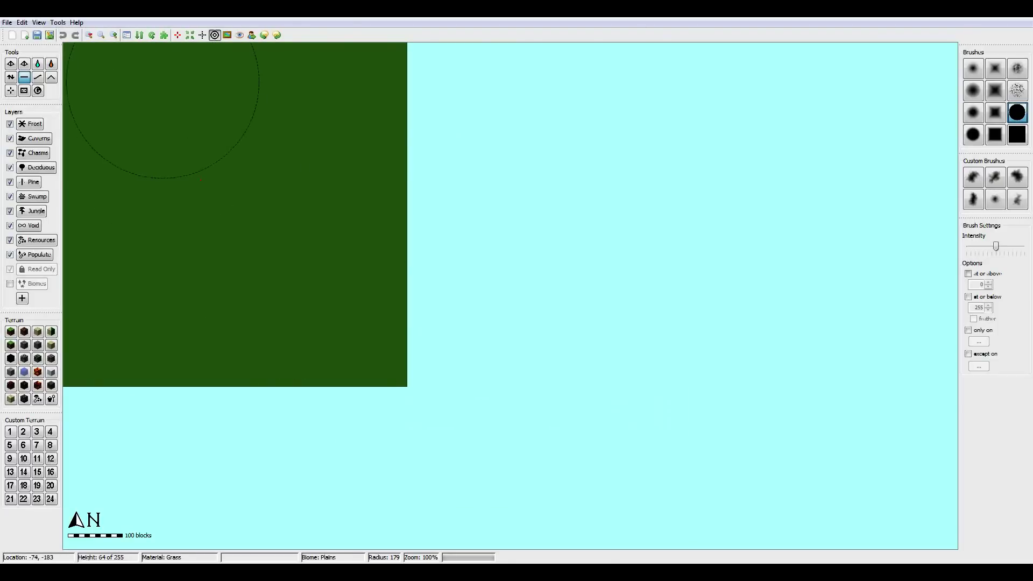
- Choose the Large custom brush and reduce its radius to 74
click(114, 35)
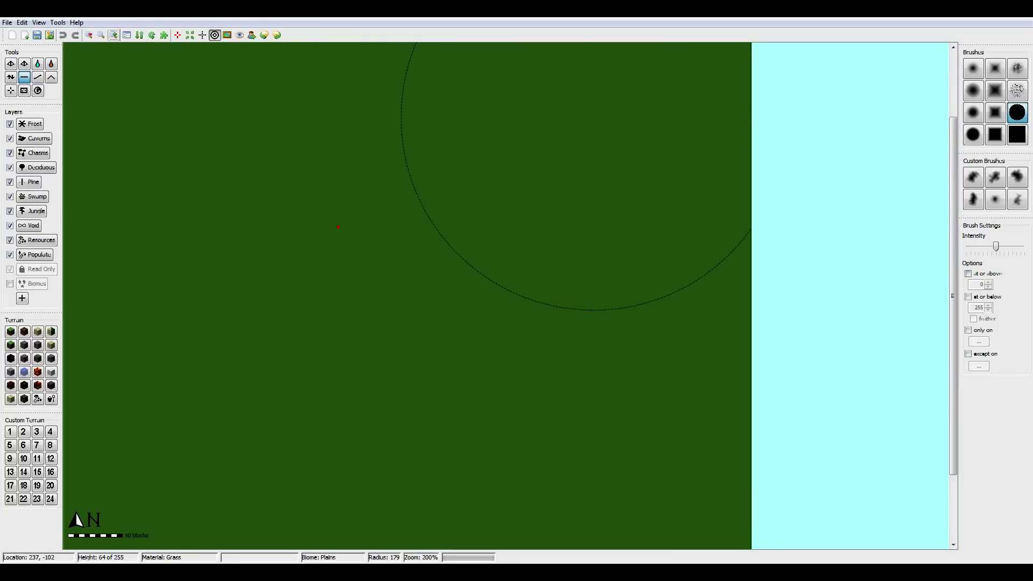
click(1016, 177)
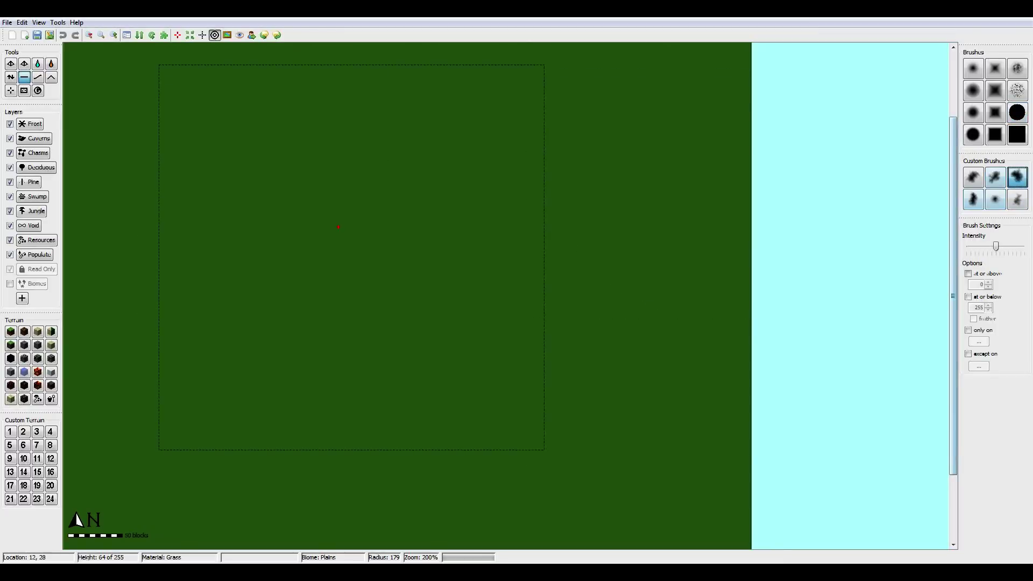
scroll(353, 256, up, 3)
scroll(338, 227, down, 2)
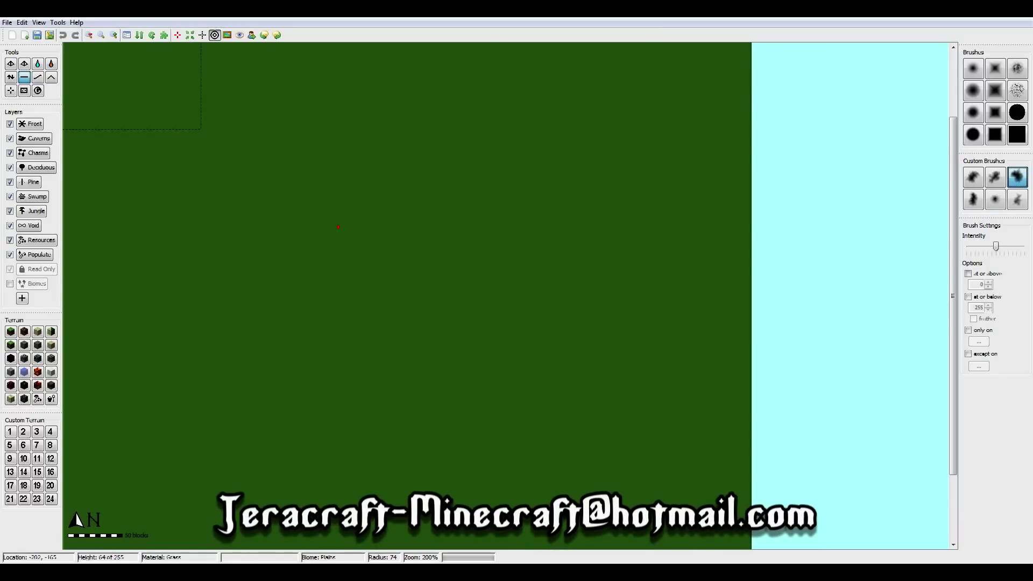
- Open the custom brushes folder to examine the installed brush images, and close it again
click(58, 22)
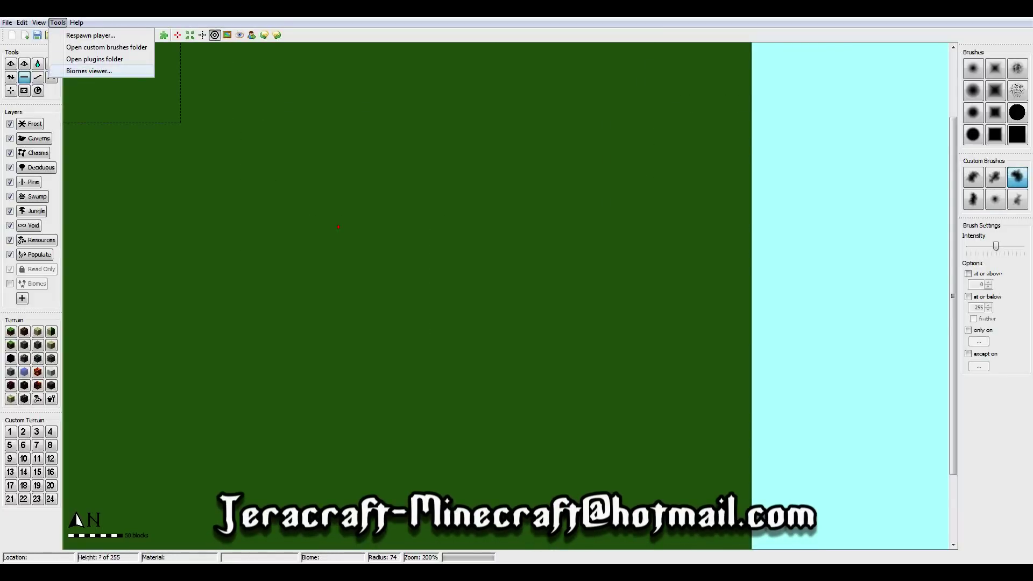
click(102, 47)
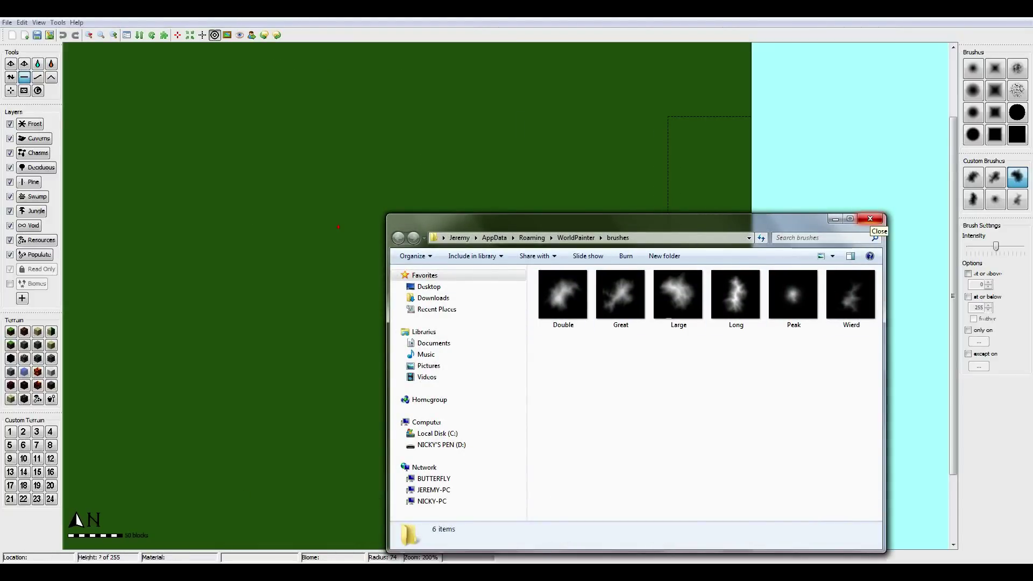
click(870, 218)
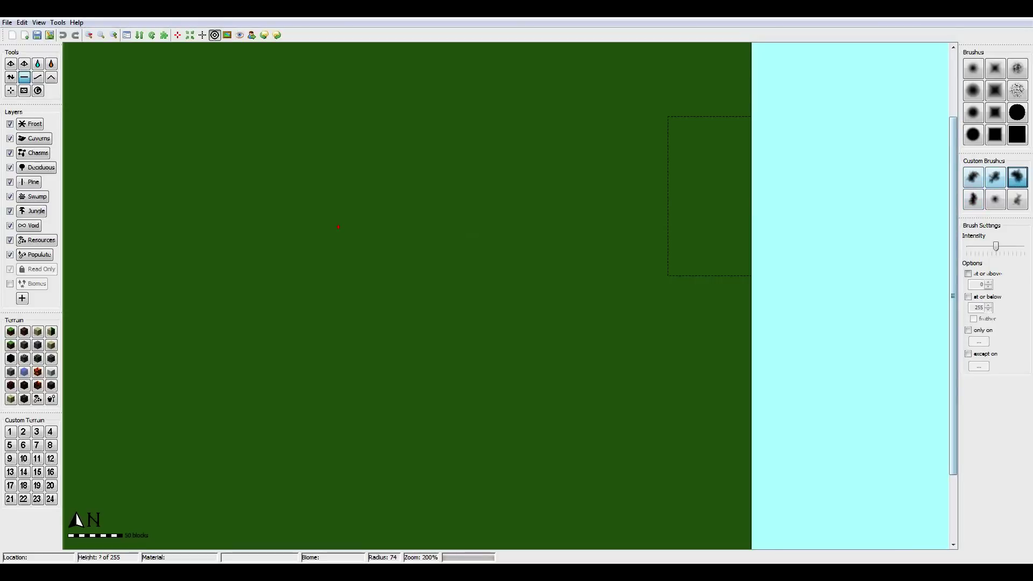
- Raise a low, irregular hill around the map's spawn point using the Great custom brush at a radius of about 30
click(995, 178)
scroll(323, 211, down, 8)
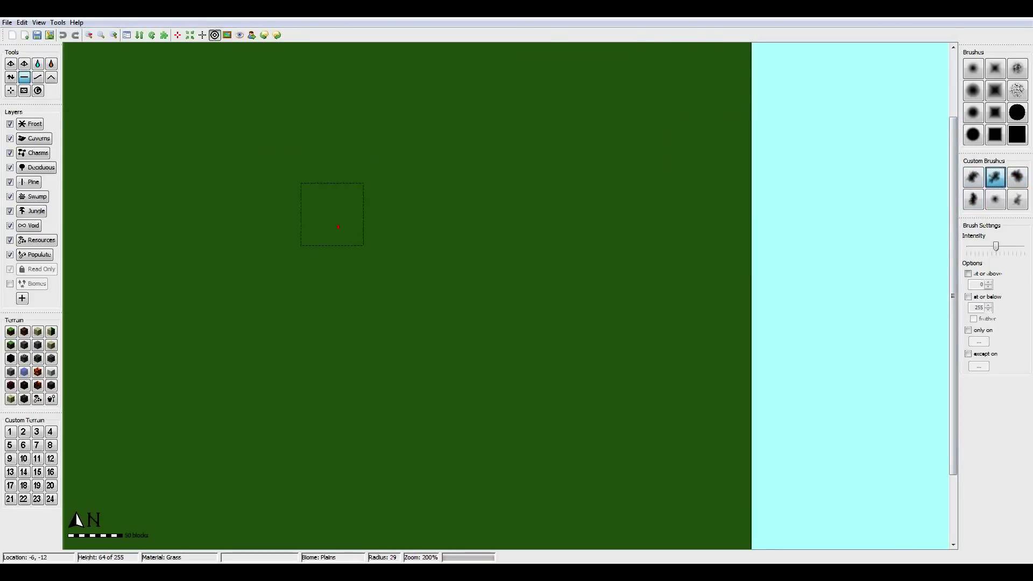
scroll(338, 227, up, 1)
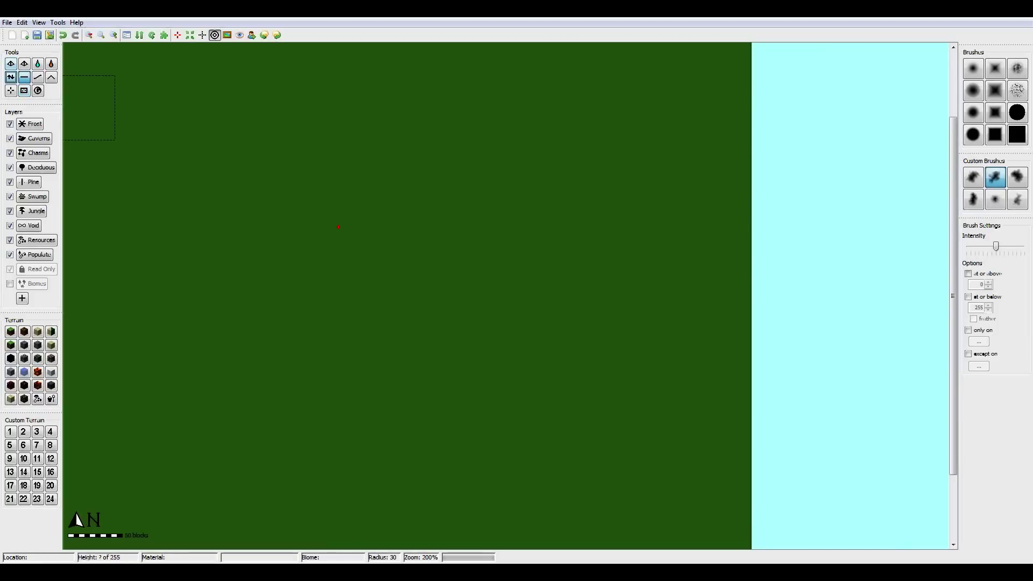
mouse_move(340, 223)
mouse_down()
mouse_move(306, 242)
mouse_move(347, 261)
mouse_move(321, 318)
mouse_move(380, 212)
mouse_move(331, 219)
mouse_up()
scroll(312, 243, up, 2)
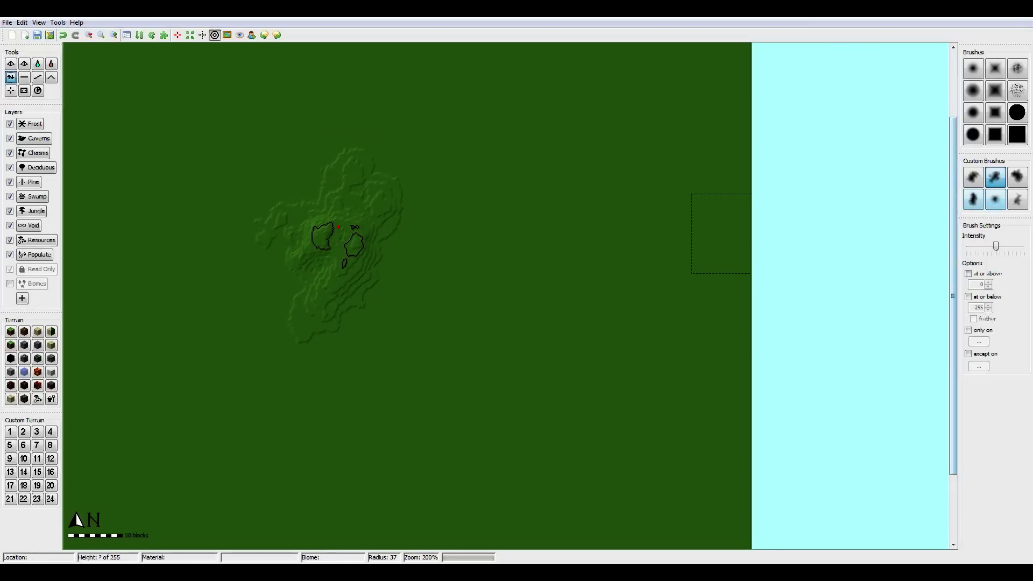
- Add peaks across the hill with the Peak custom brush at radius 30, raising the brush intensity to maximum
click(995, 199)
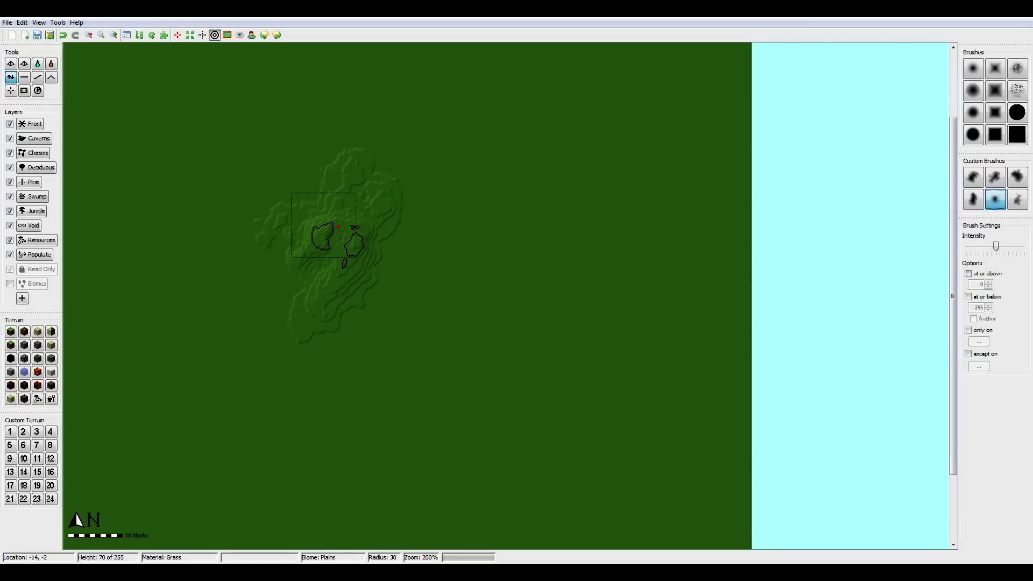
mouse_move(324, 225)
mouse_down()
mouse_move(272, 226)
mouse_move(308, 260)
mouse_move(317, 301)
mouse_move(374, 287)
mouse_up()
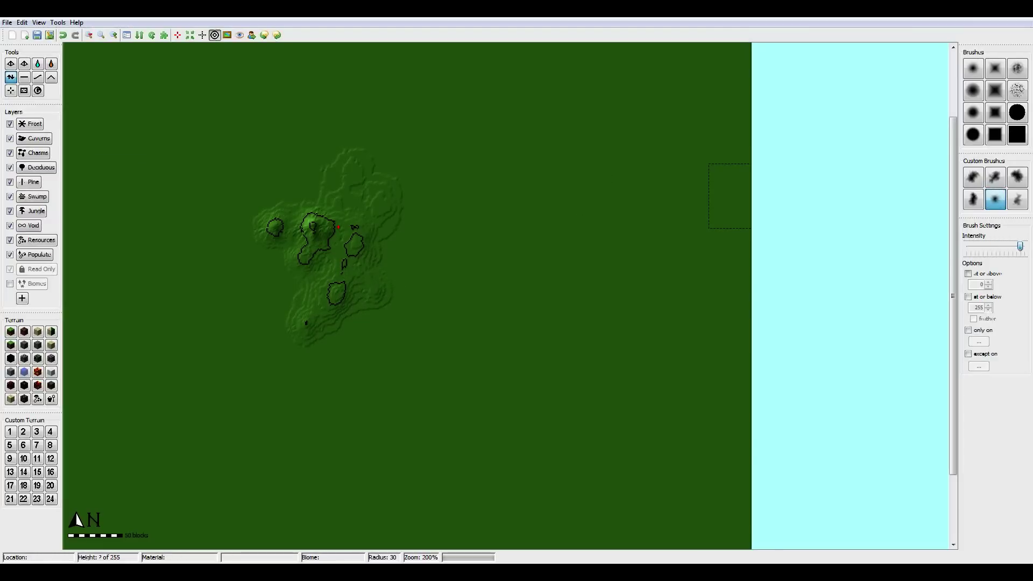
drag(1020, 245, 1025, 246)
mouse_move(329, 236)
mouse_down()
mouse_move(346, 234)
mouse_move(305, 188)
mouse_move(386, 197)
mouse_move(369, 285)
mouse_move(309, 314)
mouse_move(313, 275)
mouse_move(329, 269)
mouse_move(348, 285)
mouse_move(362, 251)
mouse_move(731, 104)
mouse_up()
- Build the hill up into a rugged mountain with the Great custom brush at radius 30 and maximum intensity
click(995, 176)
mouse_move(320, 233)
mouse_down()
mouse_move(339, 299)
mouse_move(318, 315)
mouse_move(360, 252)
mouse_move(352, 174)
mouse_move(298, 198)
mouse_move(279, 223)
mouse_move(299, 237)
mouse_move(348, 198)
mouse_move(318, 226)
mouse_move(324, 210)
mouse_move(366, 255)
mouse_move(363, 269)
mouse_up()
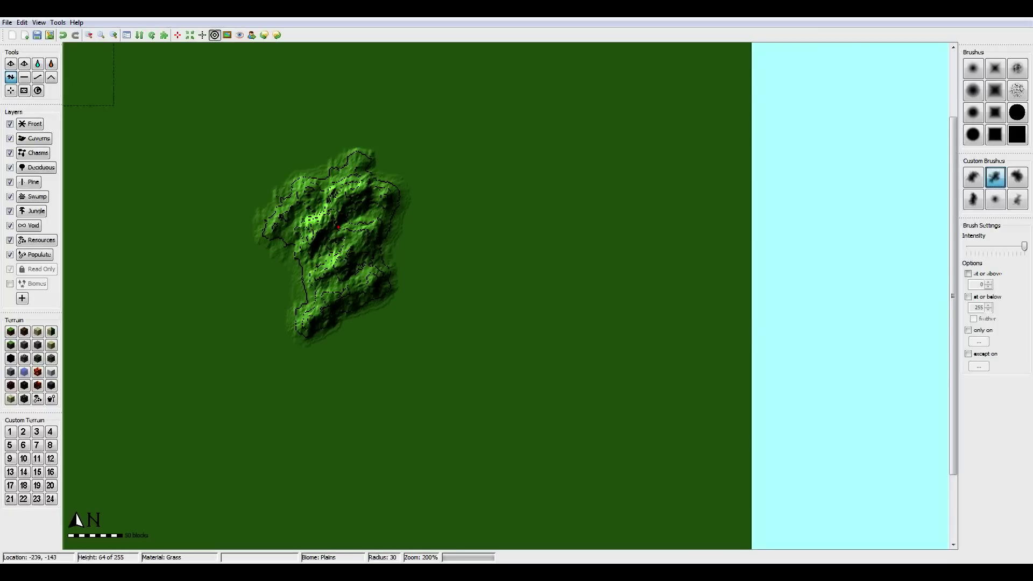
- Examine the mountain's shape in the 3D view, and minimize that view
click(39, 22)
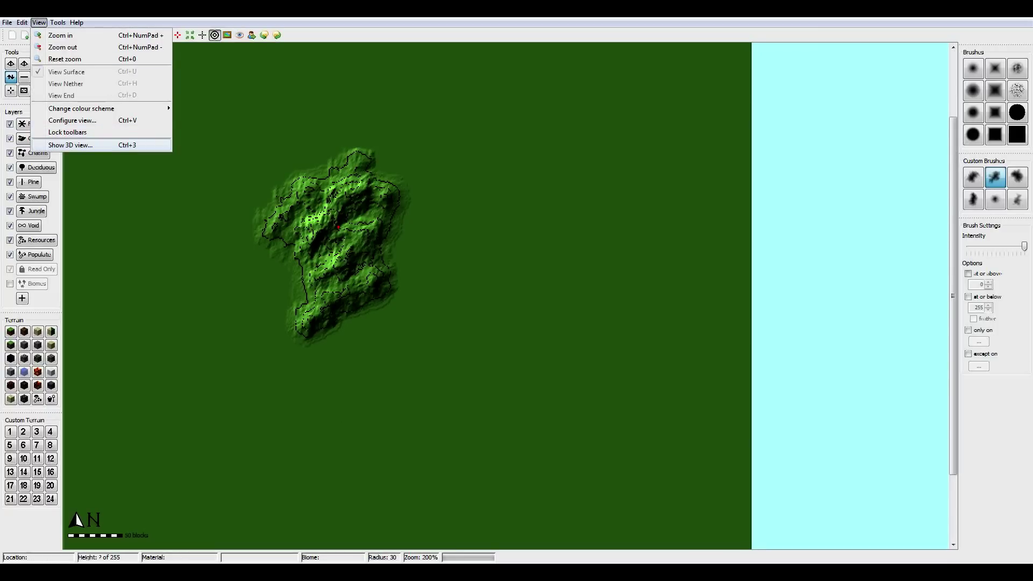
click(71, 146)
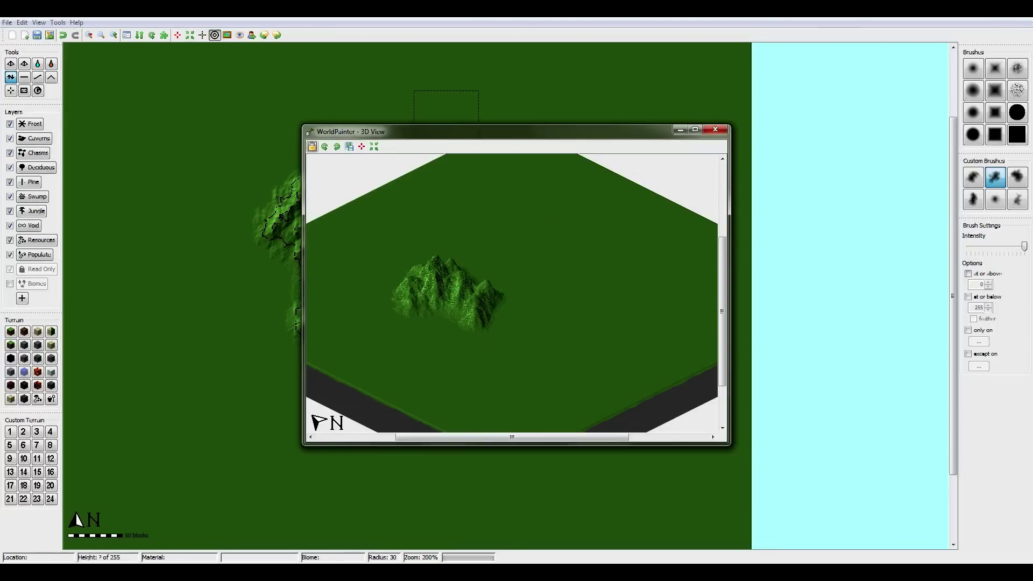
drag(462, 131, 642, 112)
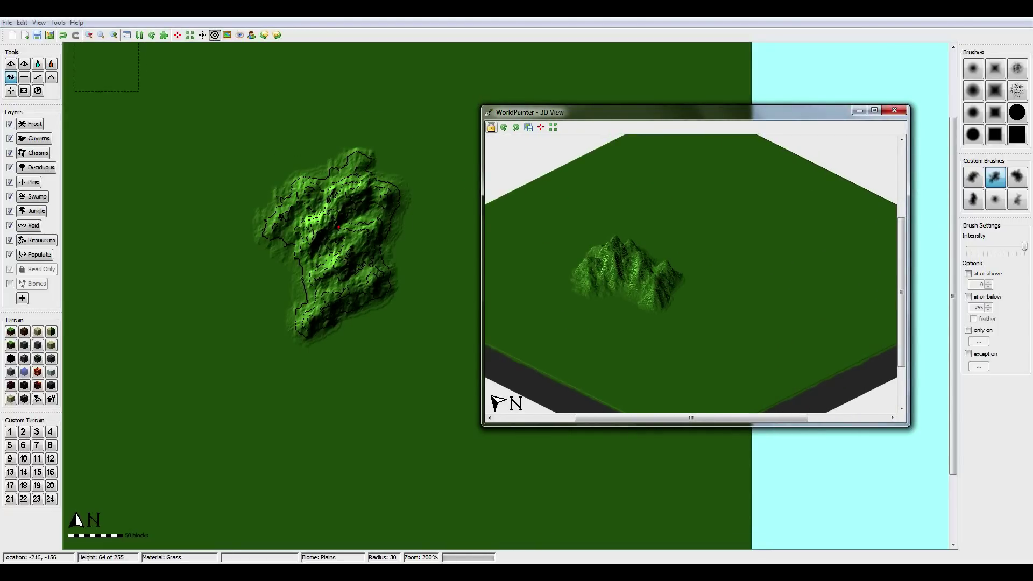
click(859, 109)
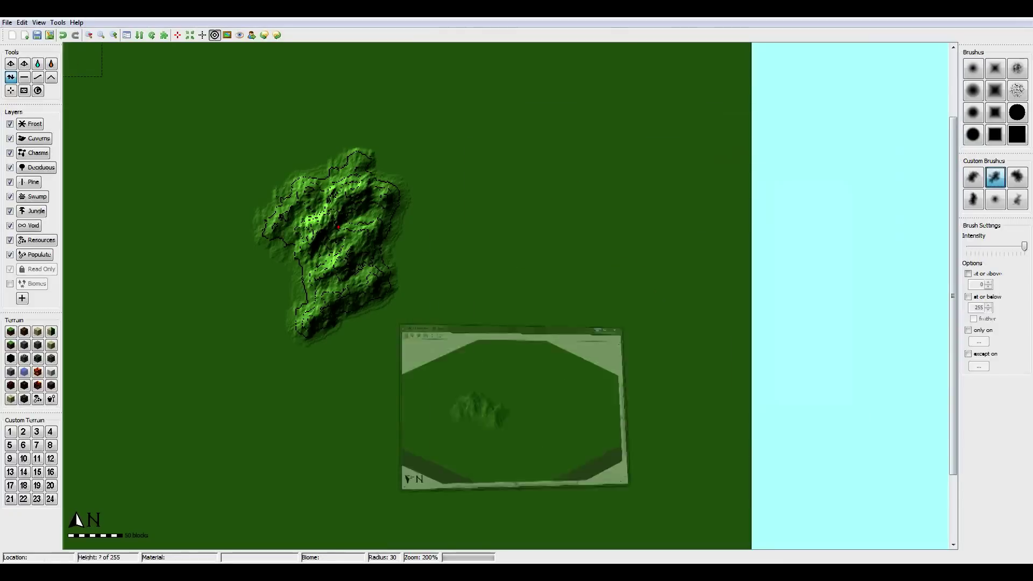
- Export the world as a new Minecraft map in Creative mode with cheats allowed and without the chest of goodies
click(7, 22)
mouse_move(32, 95)
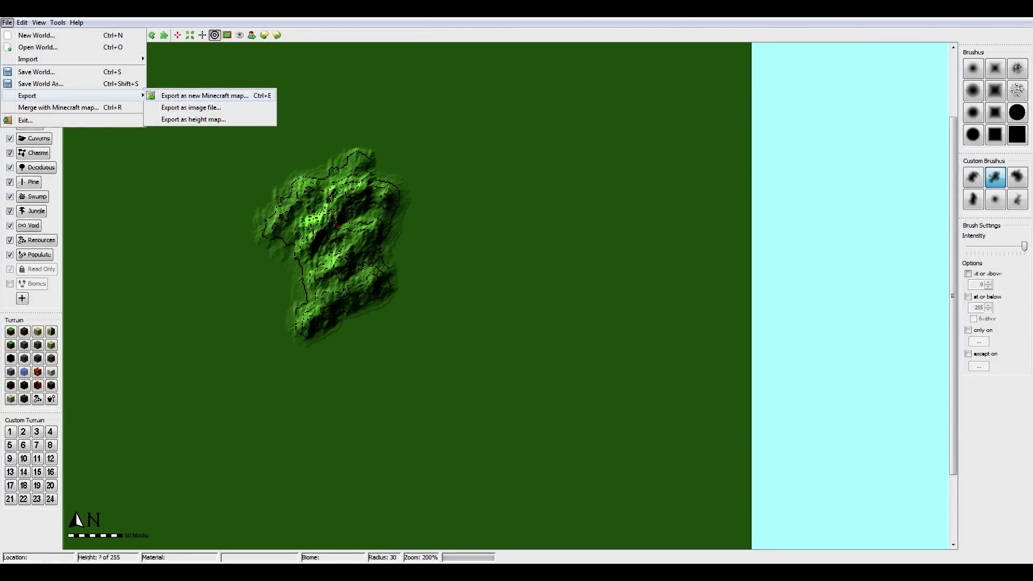
click(204, 95)
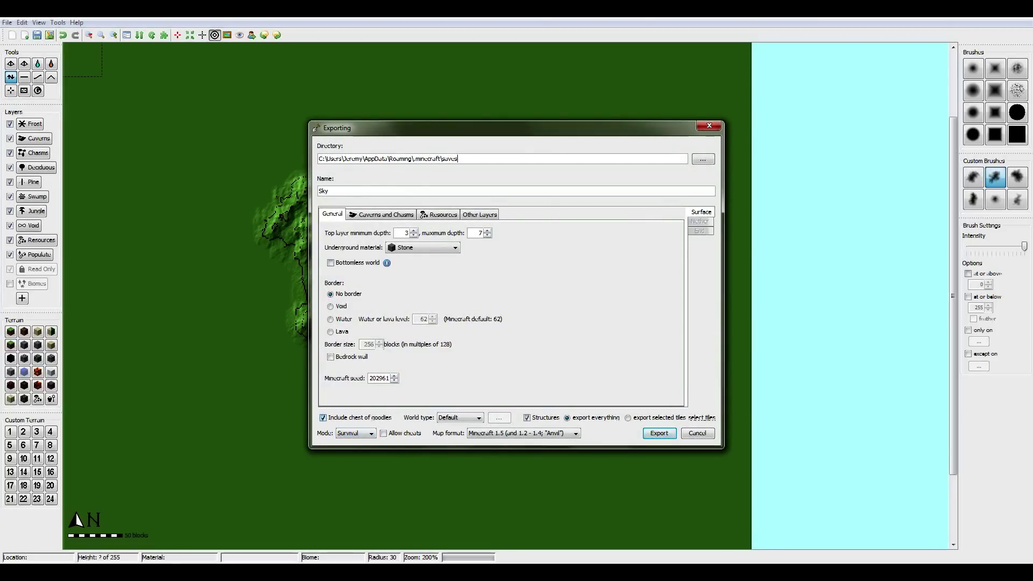
click(323, 418)
click(356, 434)
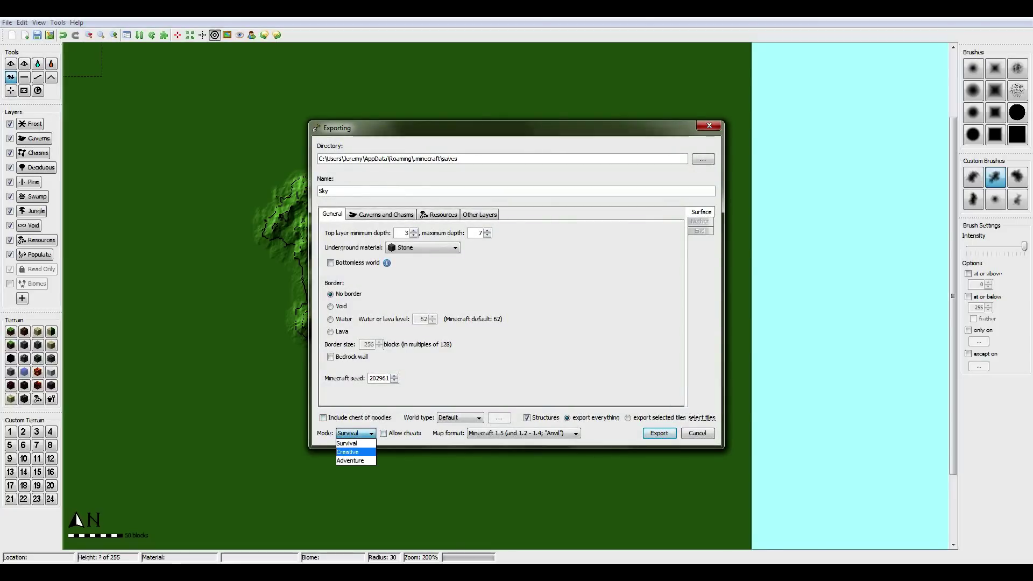
click(353, 452)
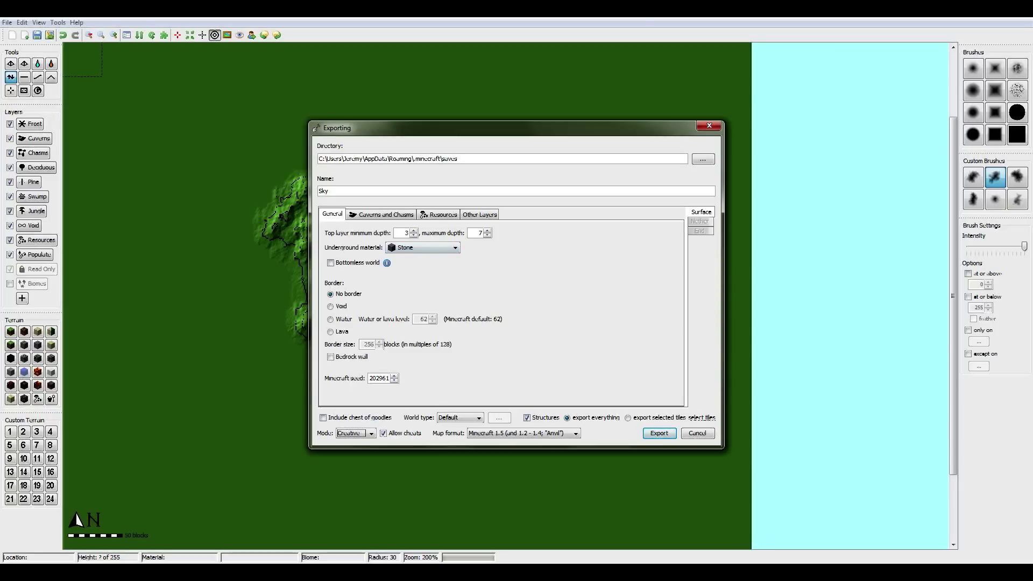
click(659, 433)
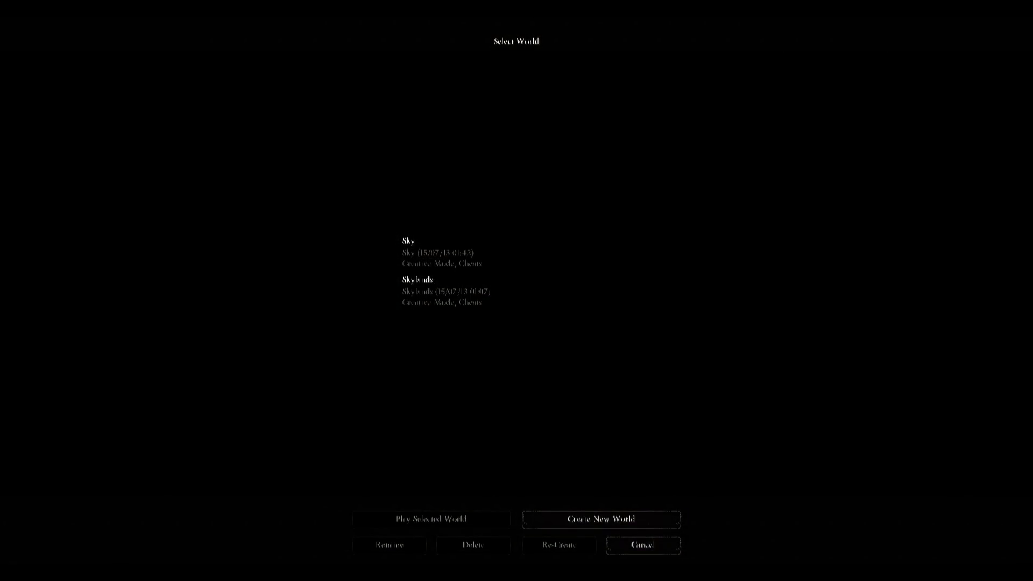
- Switch to Minecraft, load the exported Sky world and inspect the mountain in the game
click(441, 252)
click(431, 519)
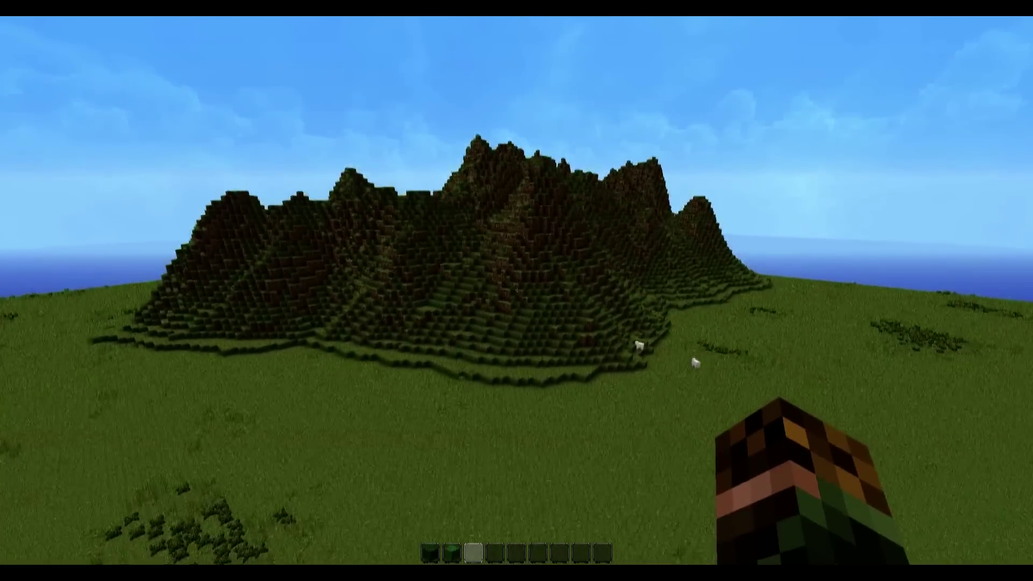
key(shift)
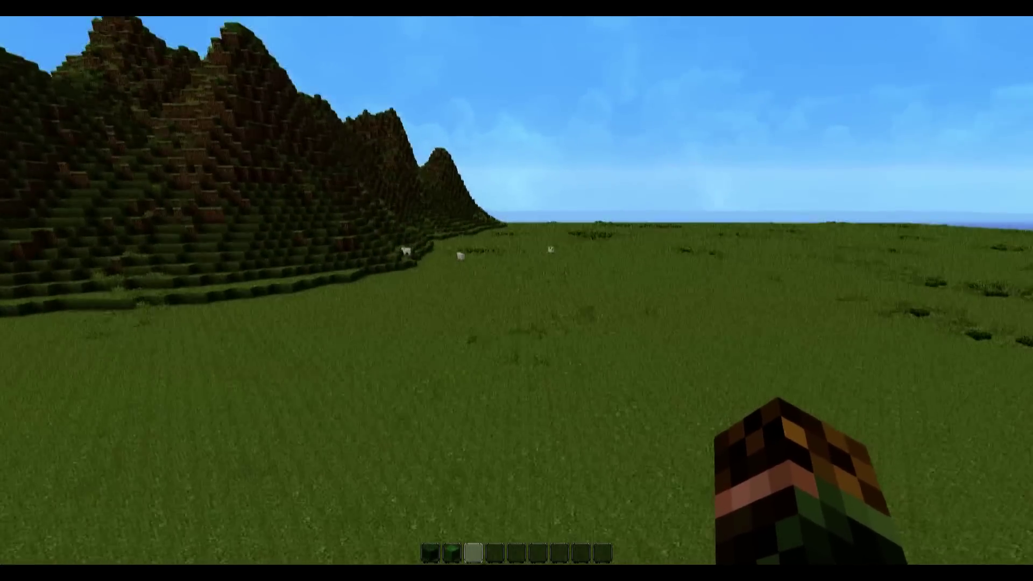
- Place two green wool blocks on the flat grass near the mountain as opposite corners of a small rectangle
key(w)
key(w)
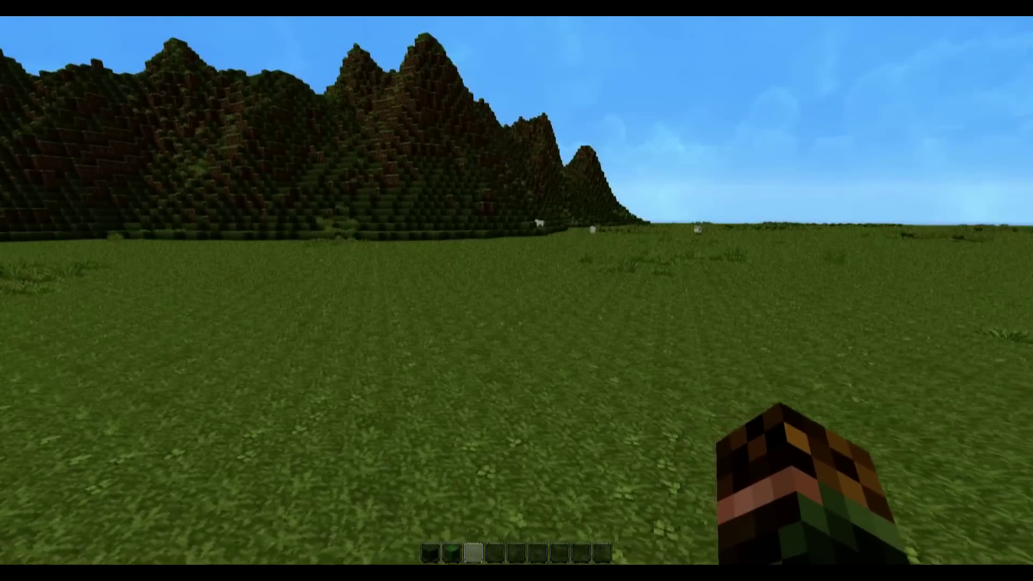
key(1)
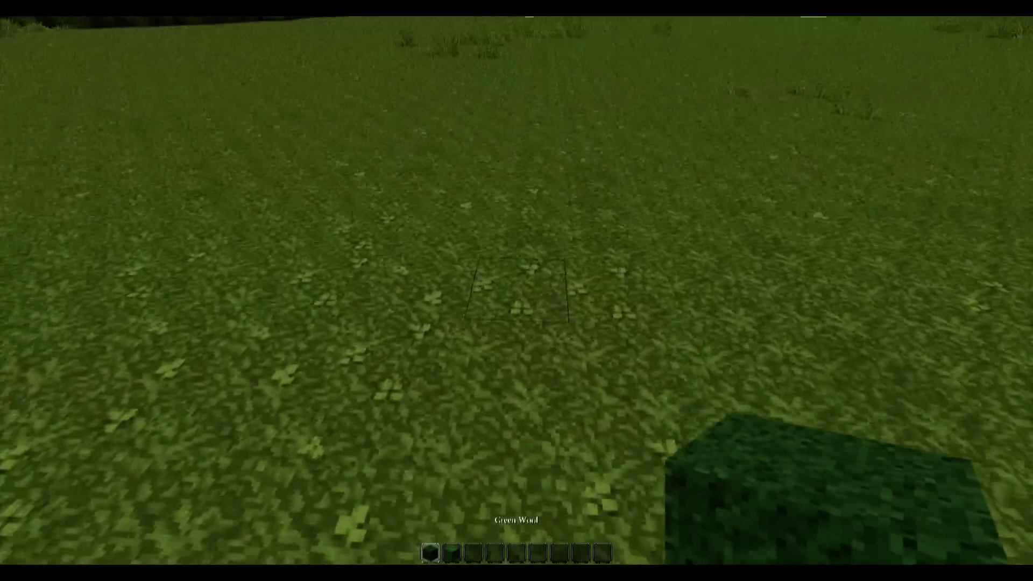
right_click(516, 290)
key(w)
key(d)
right_click(516, 291)
- Fill the rectangle between the two green corner blocks with lime wool
key(2)
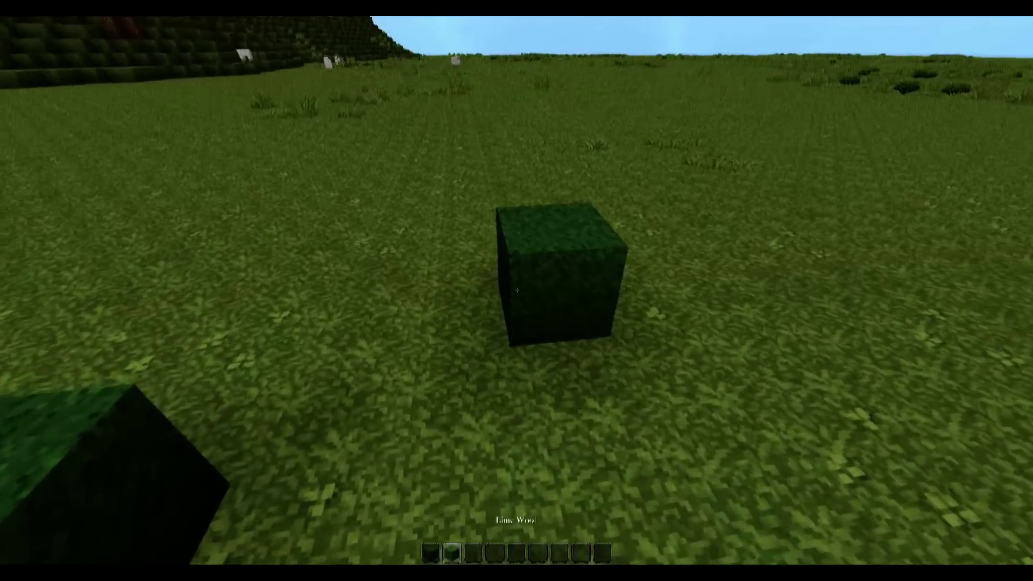
right_click(516, 290)
right_click(517, 290)
right_click(516, 290)
right_click(516, 291)
right_click(517, 290)
right_click(517, 290)
right_click(516, 290)
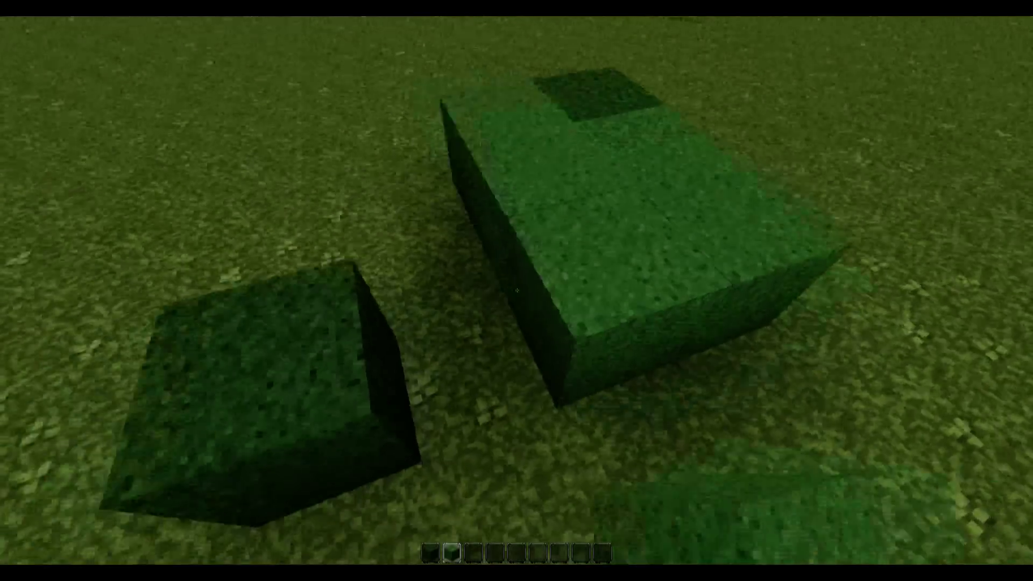
right_click(516, 291)
right_click(517, 290)
right_click(517, 290)
right_click(516, 291)
right_click(516, 290)
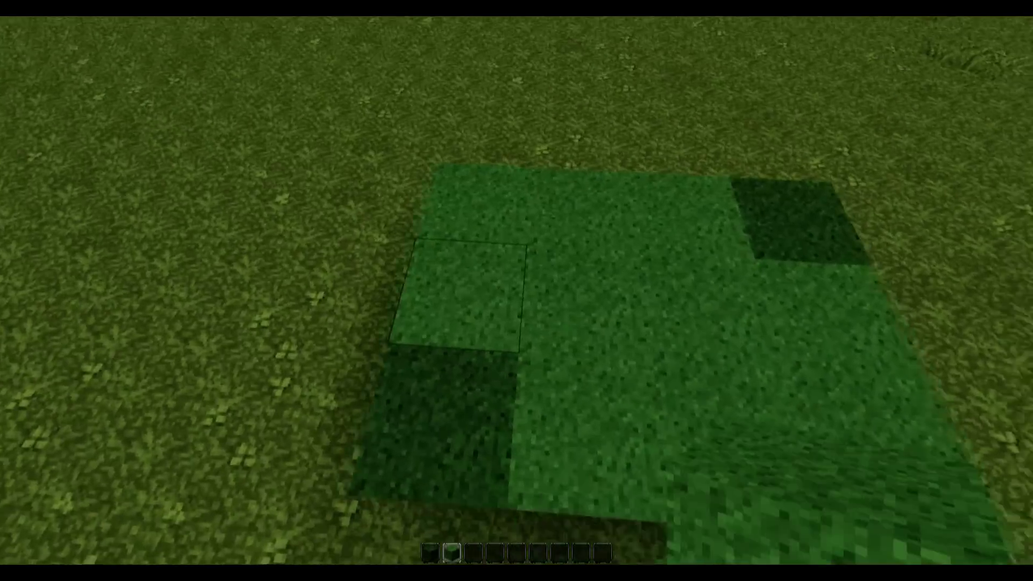
- Add a green wool block on top of one corner and build a second layer of lime wool beside it
key(d)
key(1)
right_click(516, 291)
key(2)
right_click(517, 291)
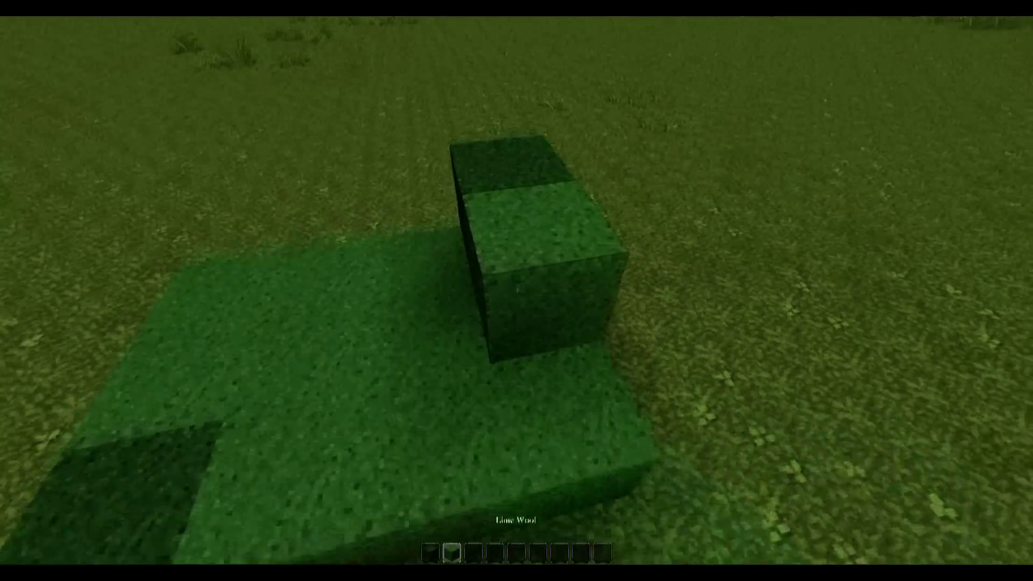
right_click(516, 291)
right_click(516, 291)
right_click(516, 291)
right_click(517, 291)
right_click(516, 291)
right_click(516, 290)
right_click(516, 290)
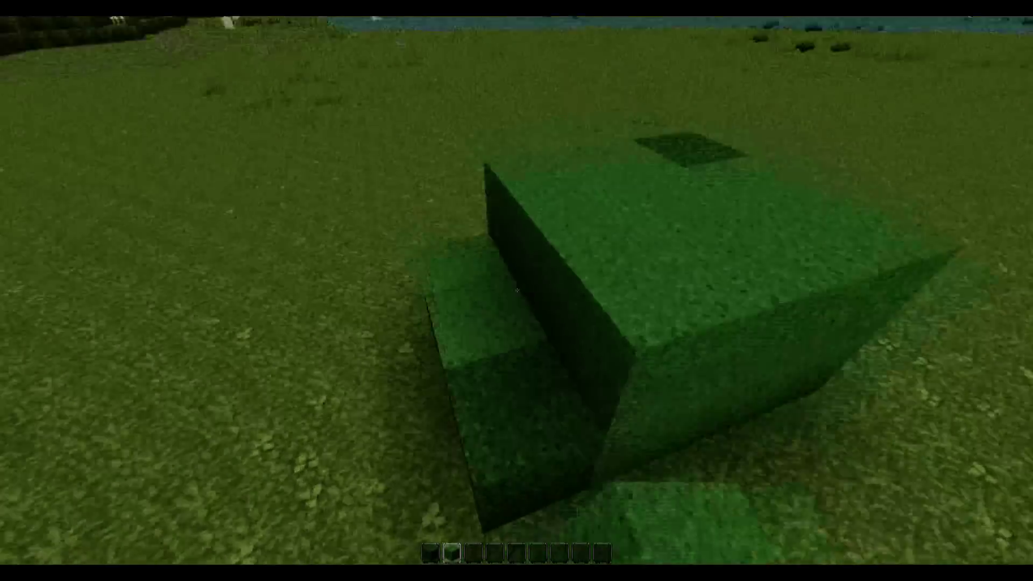
right_click(516, 291)
right_click(516, 290)
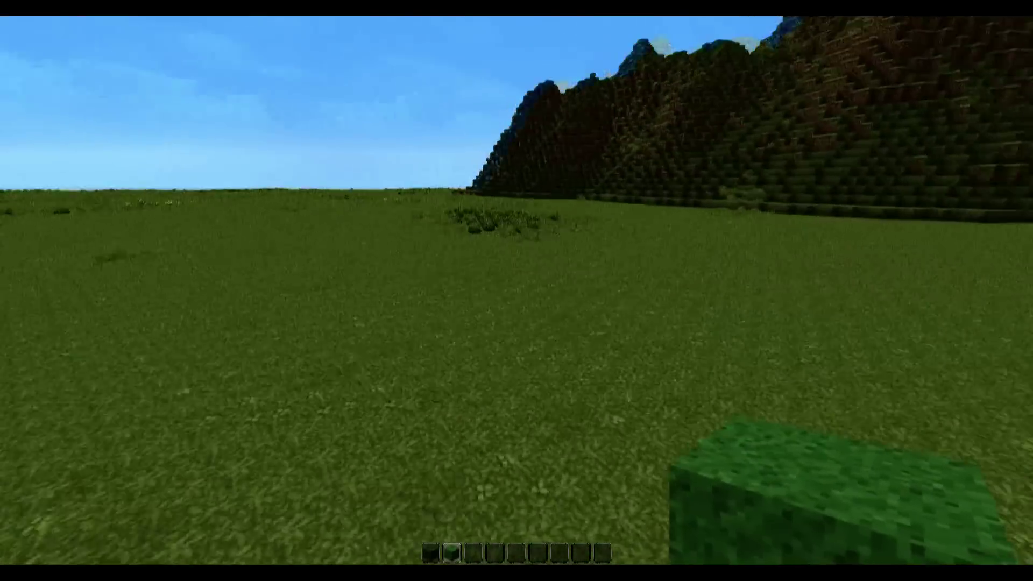
- Select the whole mountain by marking a ground-level corner and setting //pos2 high above the opposite corner
key(1)
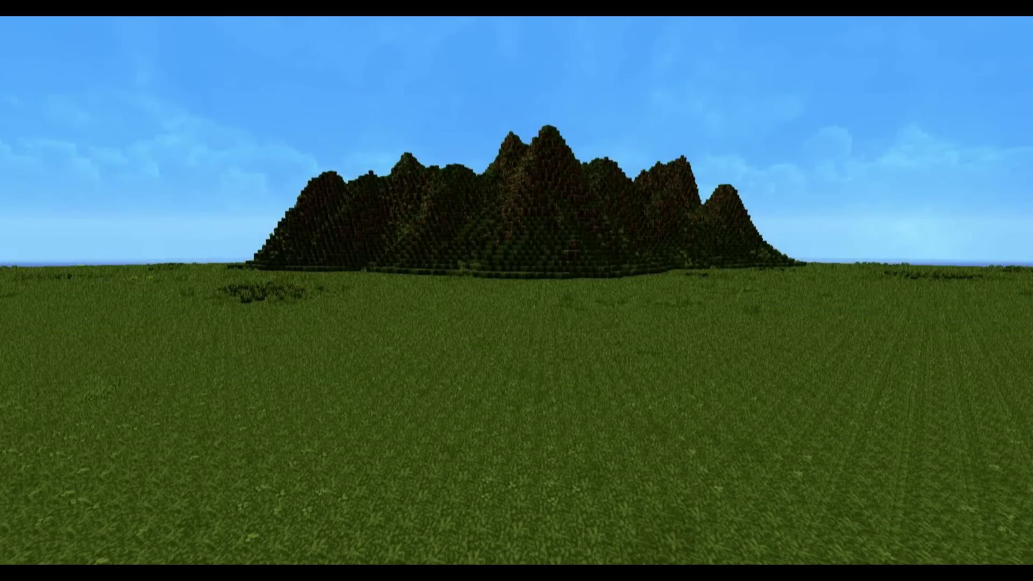
key(shift)
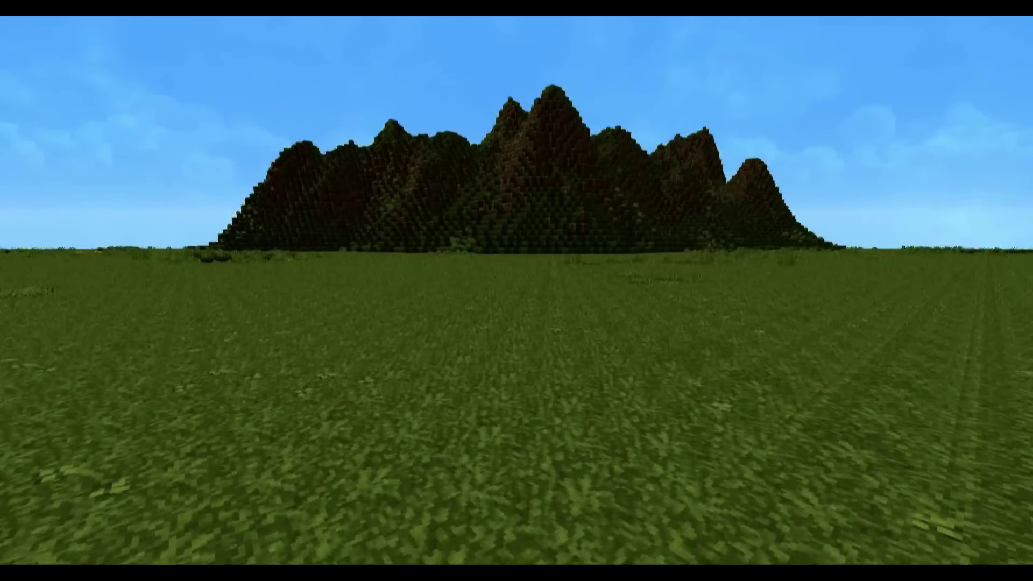
text(//Pos2)
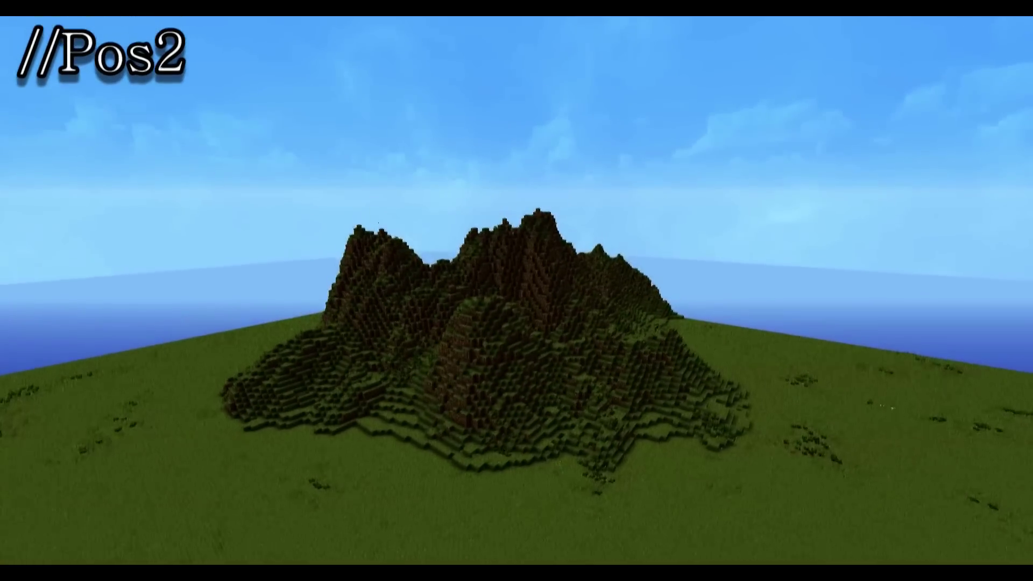
key(slash)
text(/pos2)
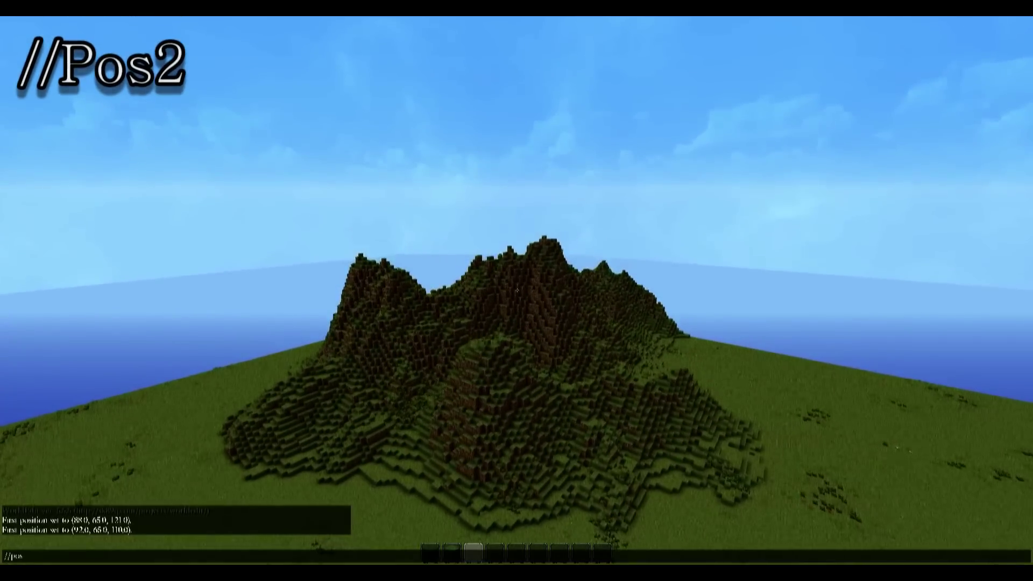
key(Return)
- Copy the selected mountain with //copy and save it with //schematic save 1
key(w)
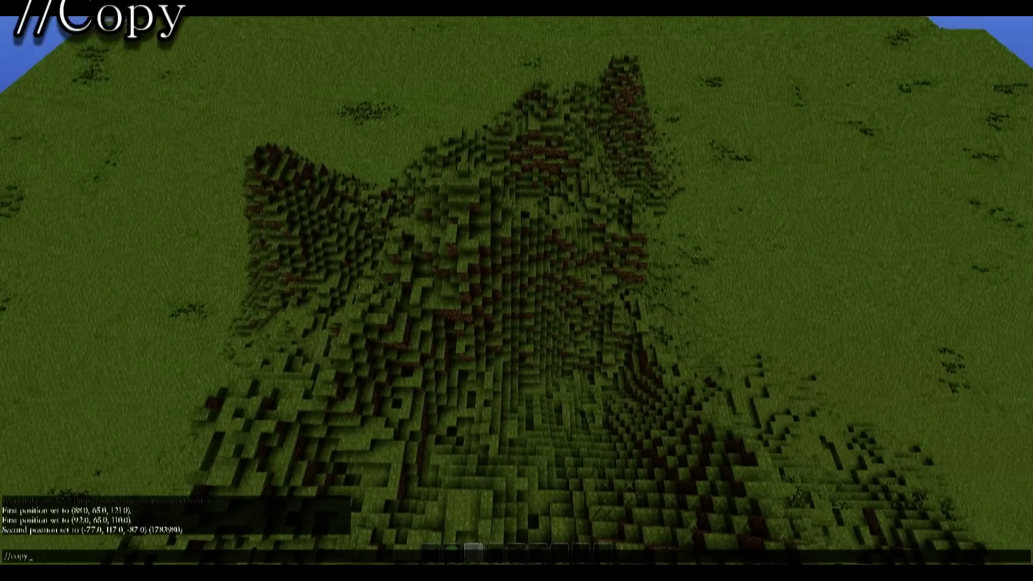
key(Return)
text(//)
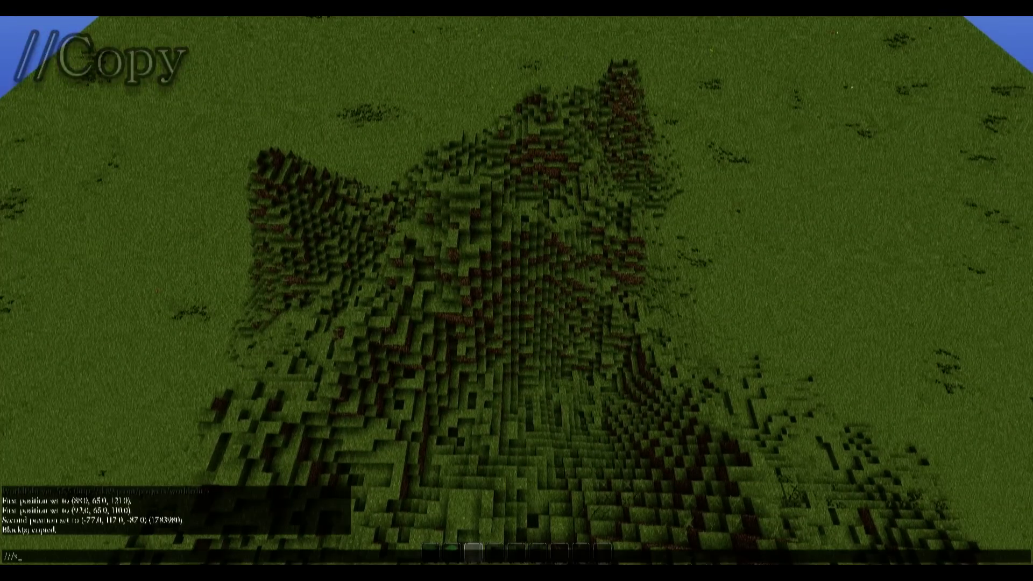
text(schematic)
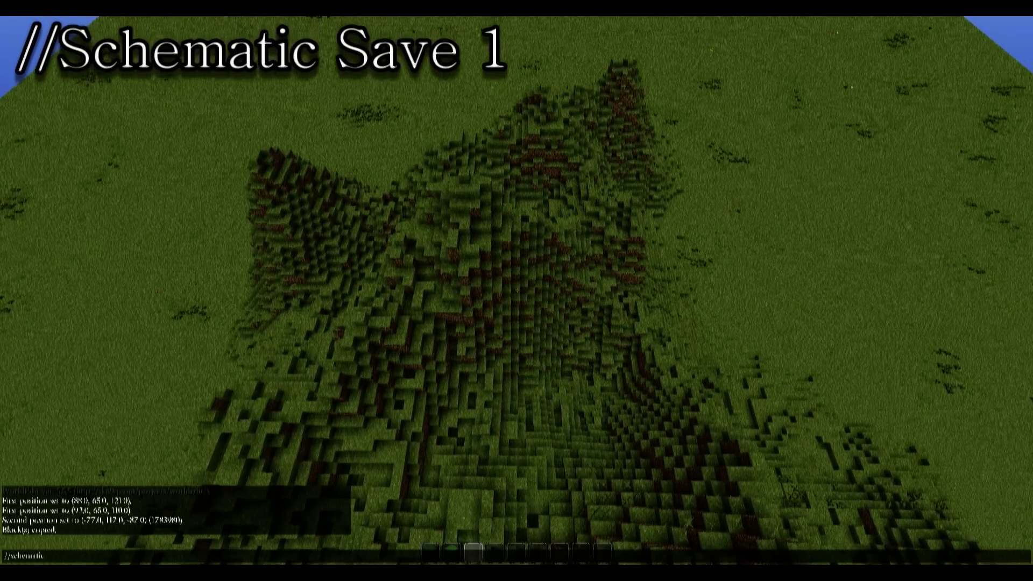
text( save )
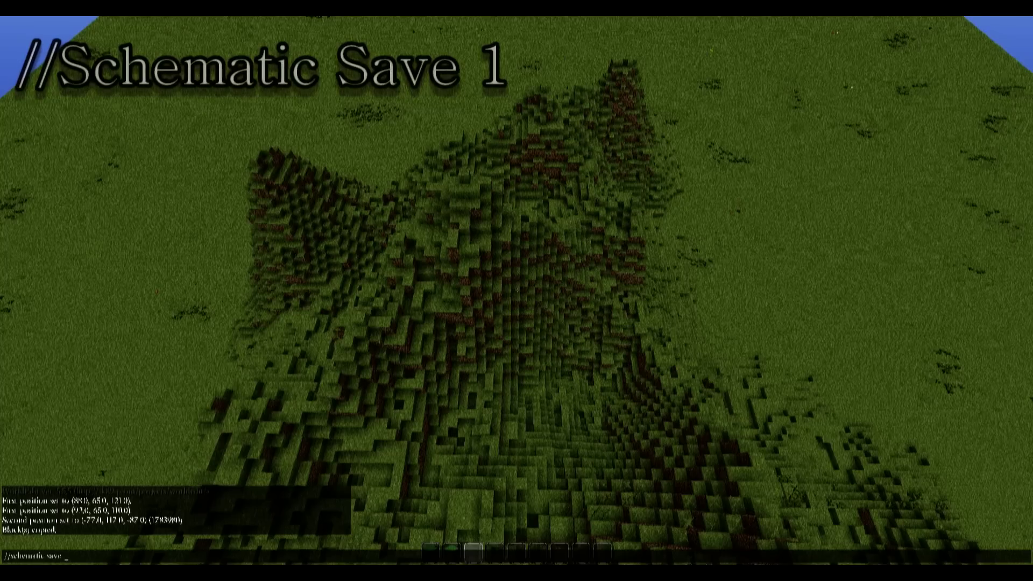
text(1)
key(Return)
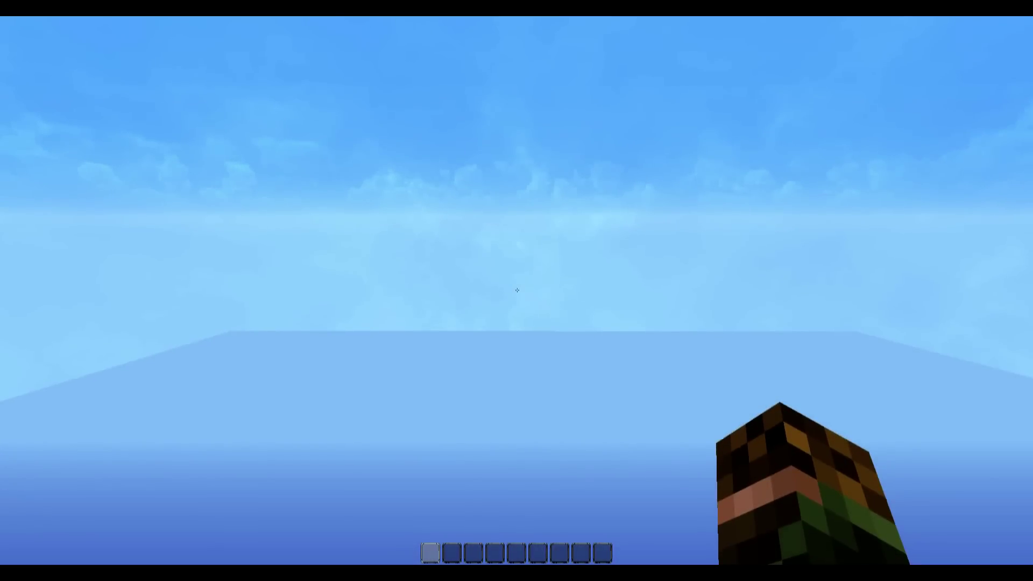
- Load the saved mountain into the empty world with //schematic load 1
key(slash)
text(/schemati)
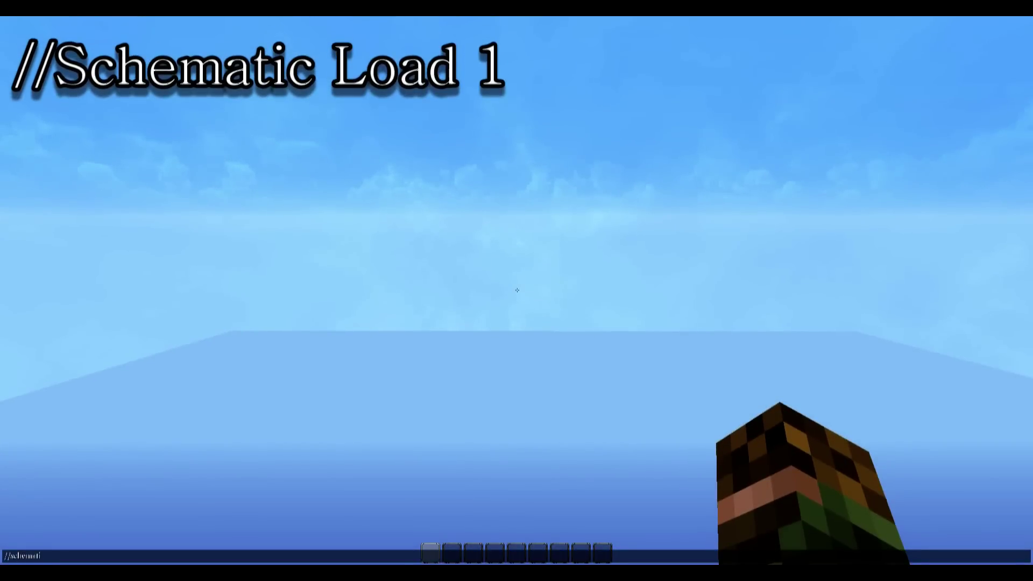
text(c load 1)
key(Return)
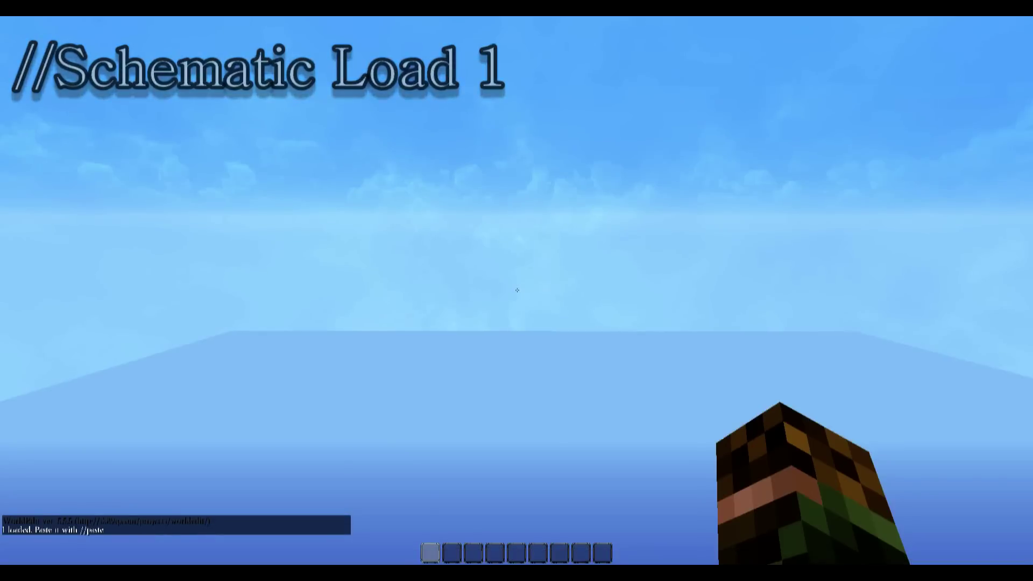
- Turn the loaded mountain upside down with //flip up and paste it without air using //paste -a
key(slash)
text(/flip up)
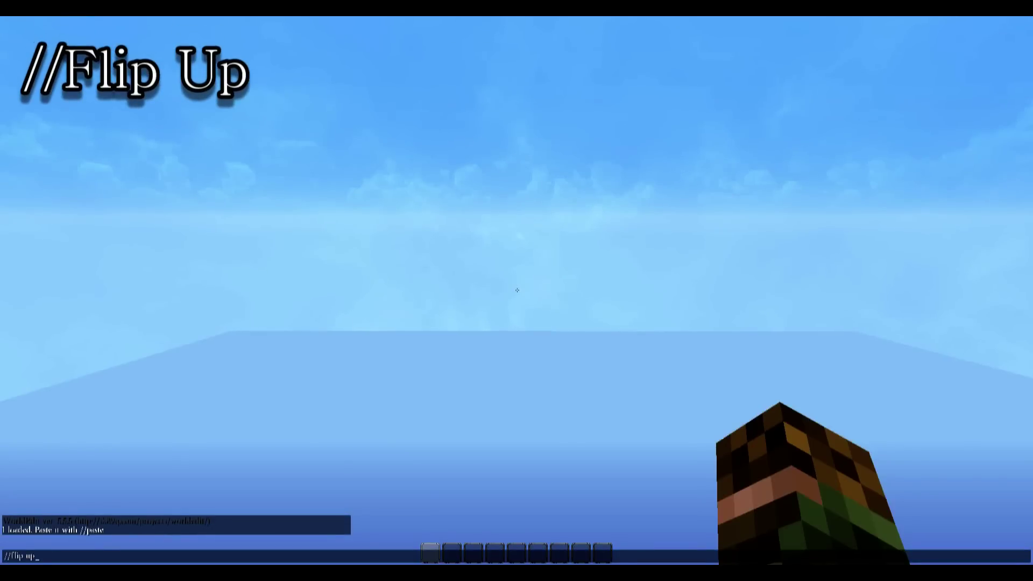
key(Return)
key(slash)
text(/paste -a)
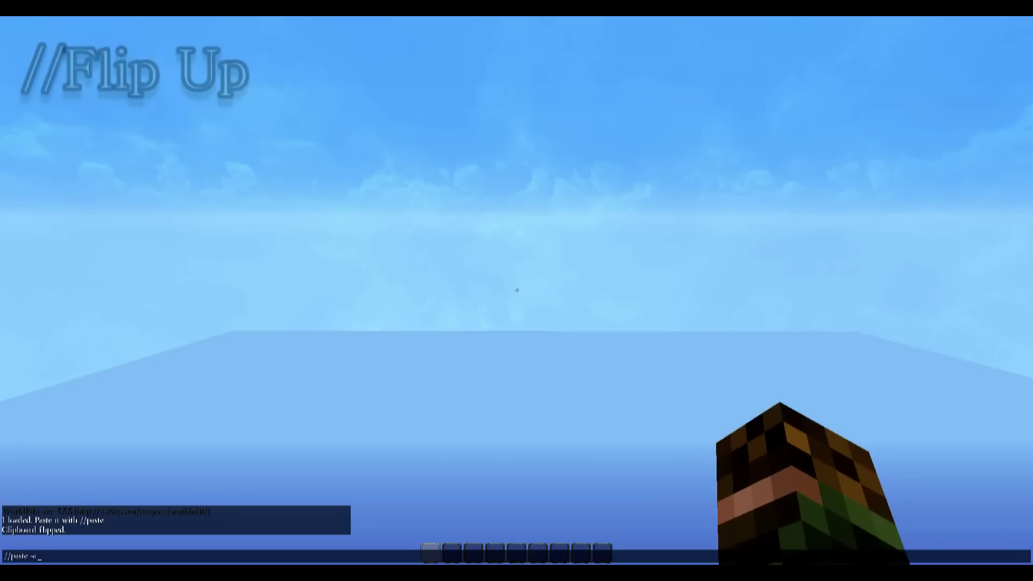
key(Return)
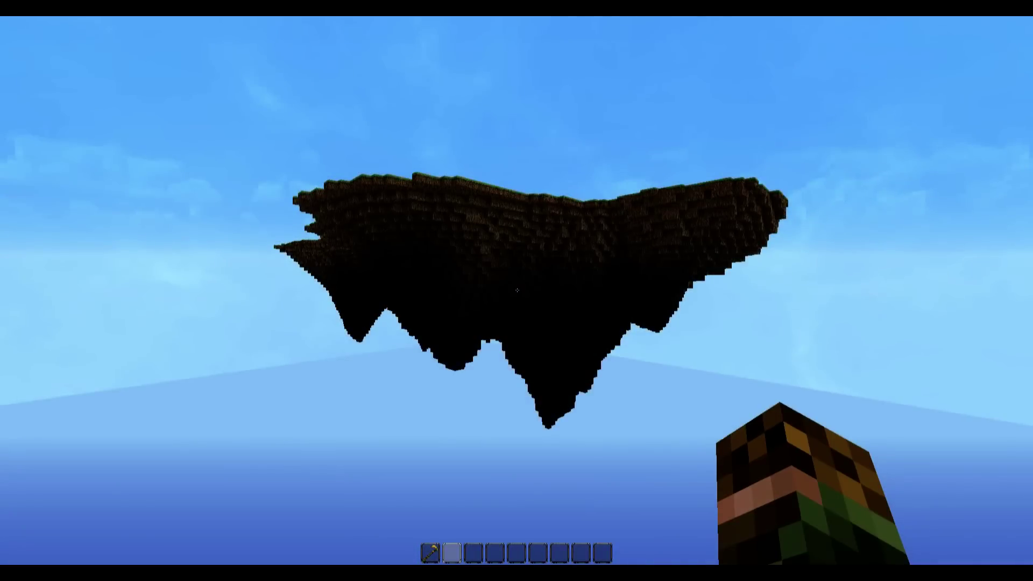
- Examine the floating island from below and level with its rim, and fly above it to inspect the top surface
key(space)
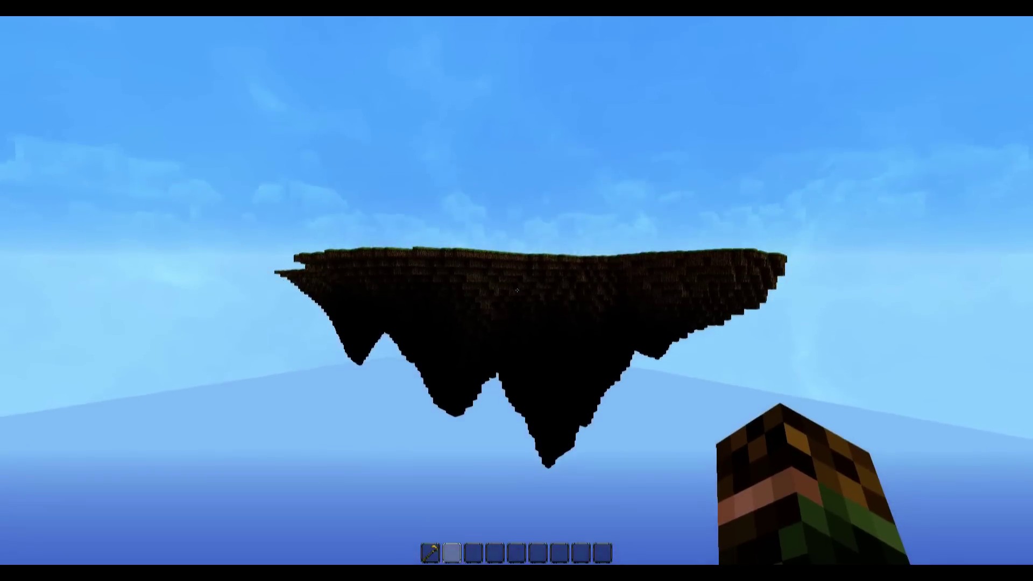
key(shift)
key(shift)
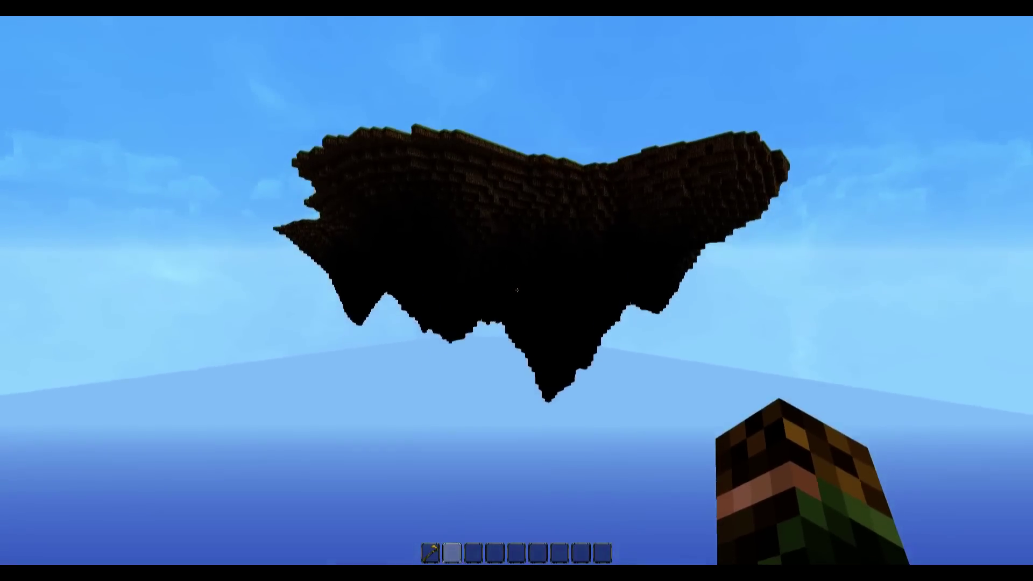
key(space)
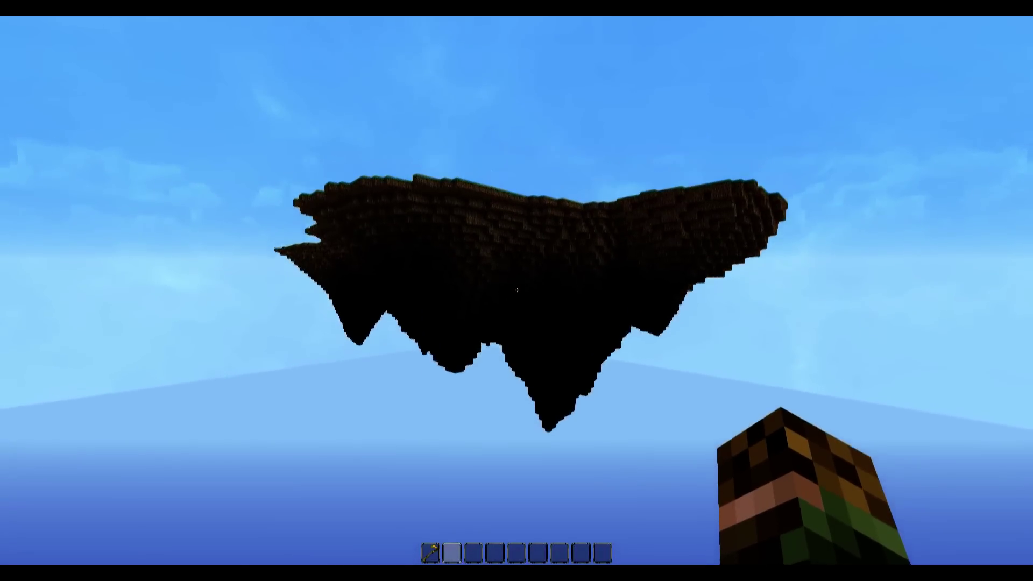
key(space)
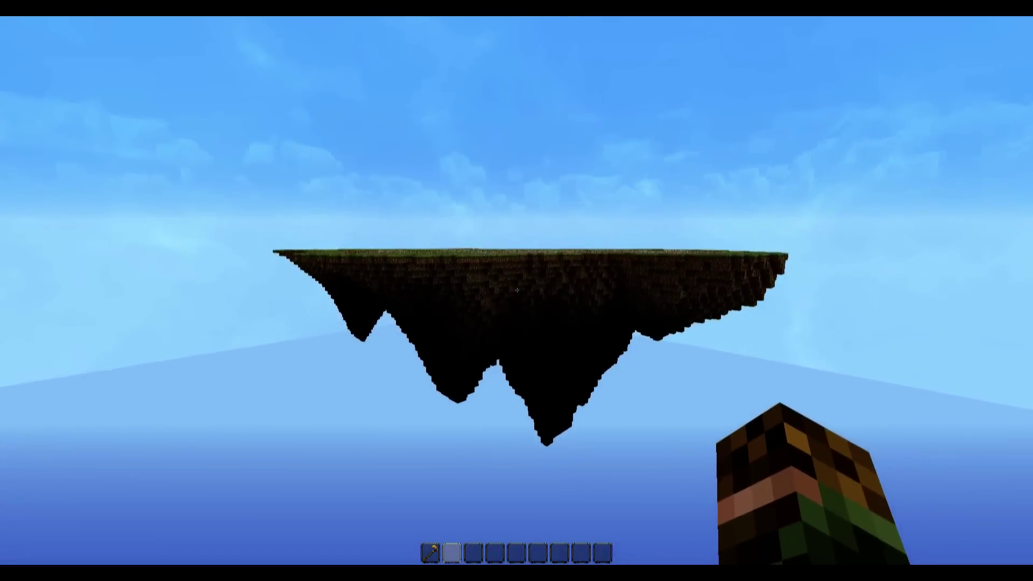
key(space)
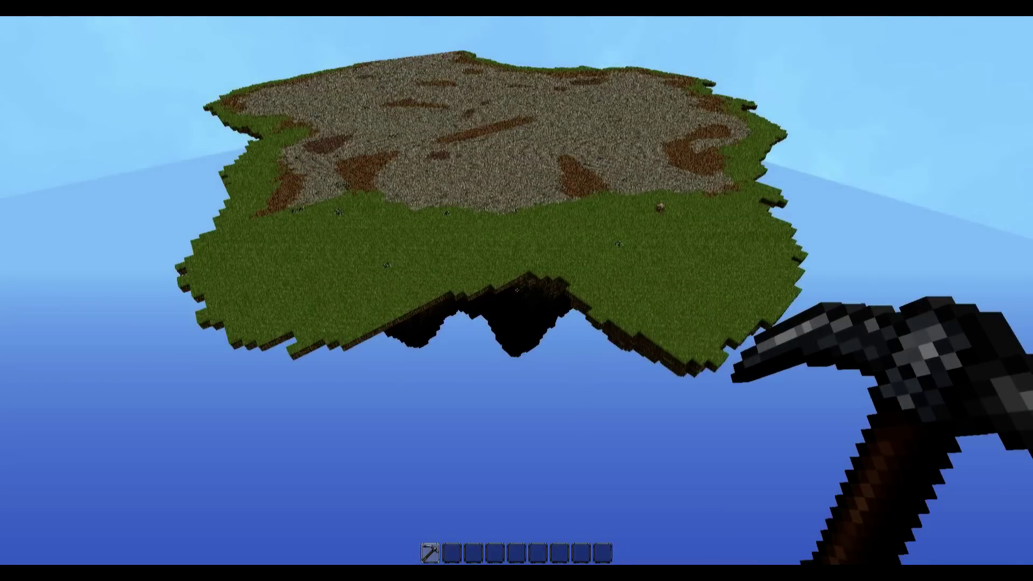
key(w)
key(d)
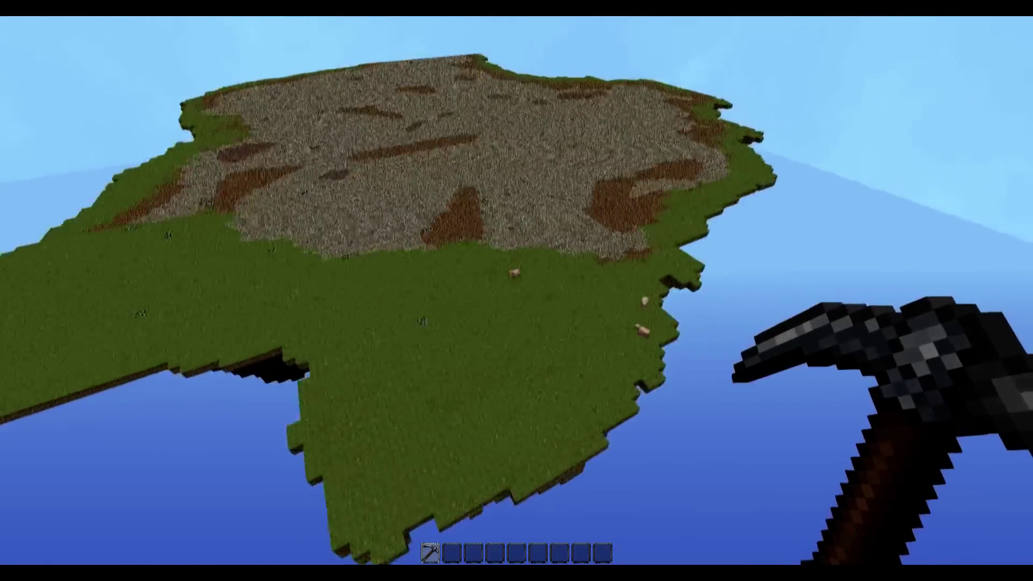
key(w)
key(a)
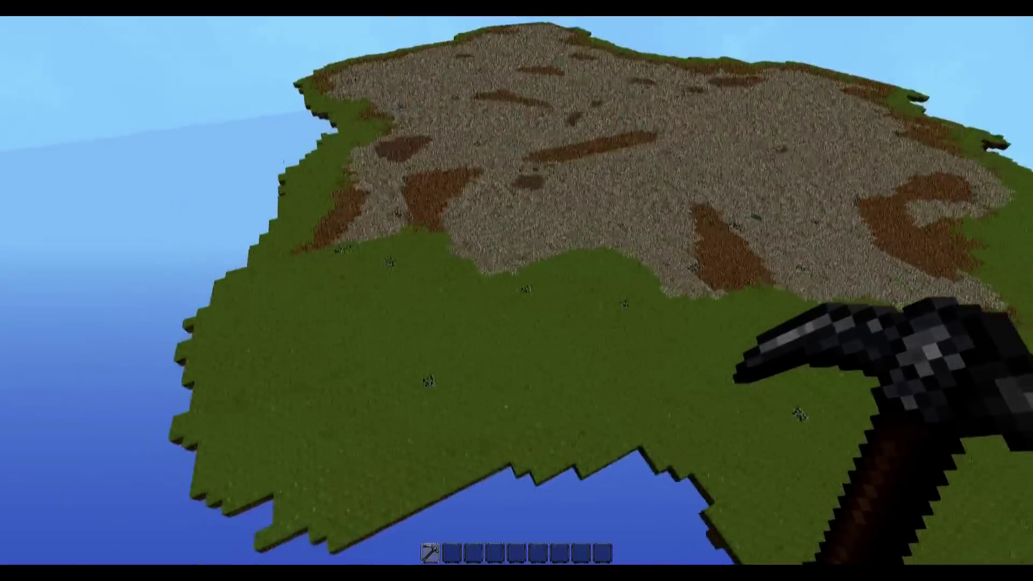
key(d)
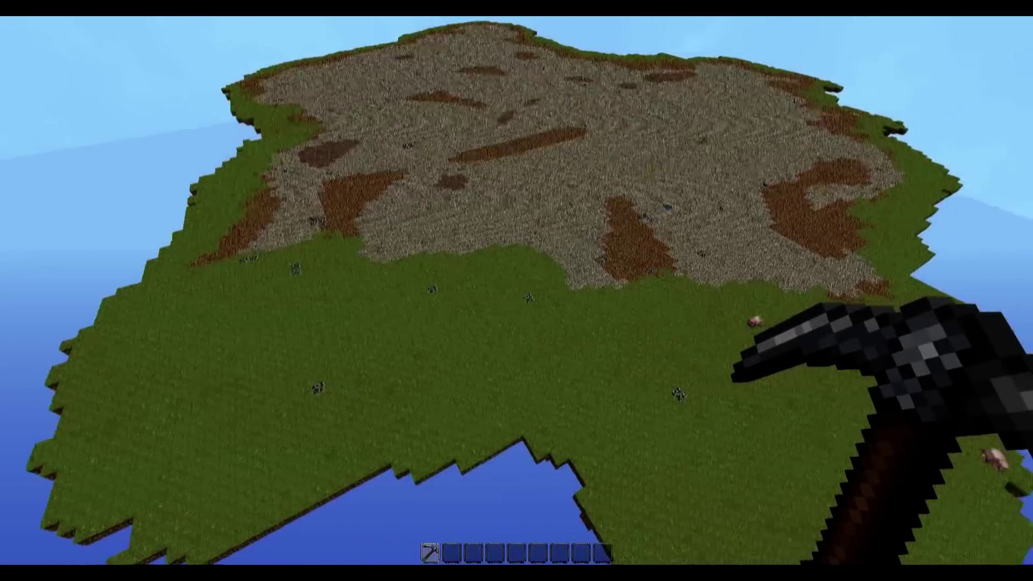
key(d)
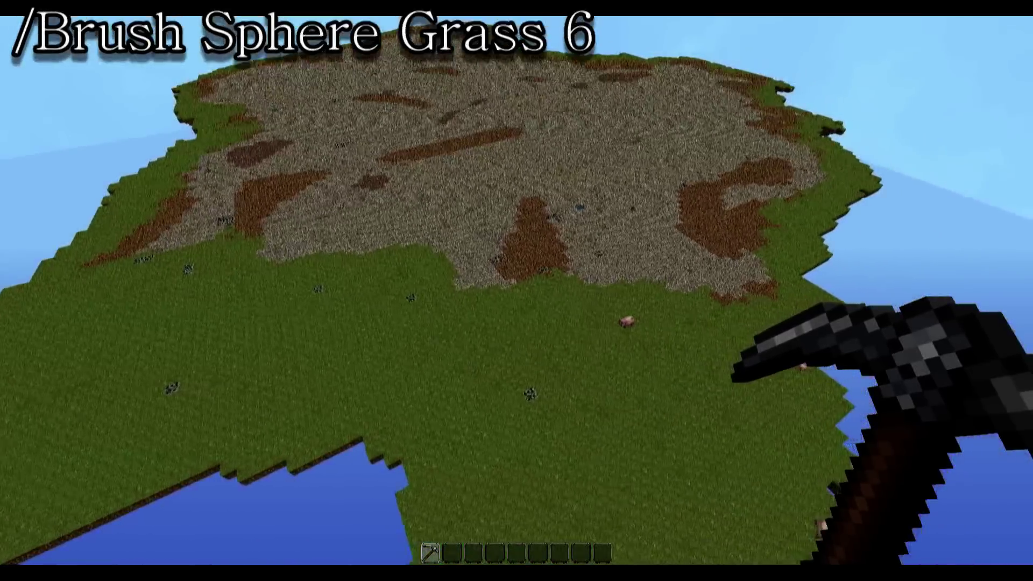
key(d)
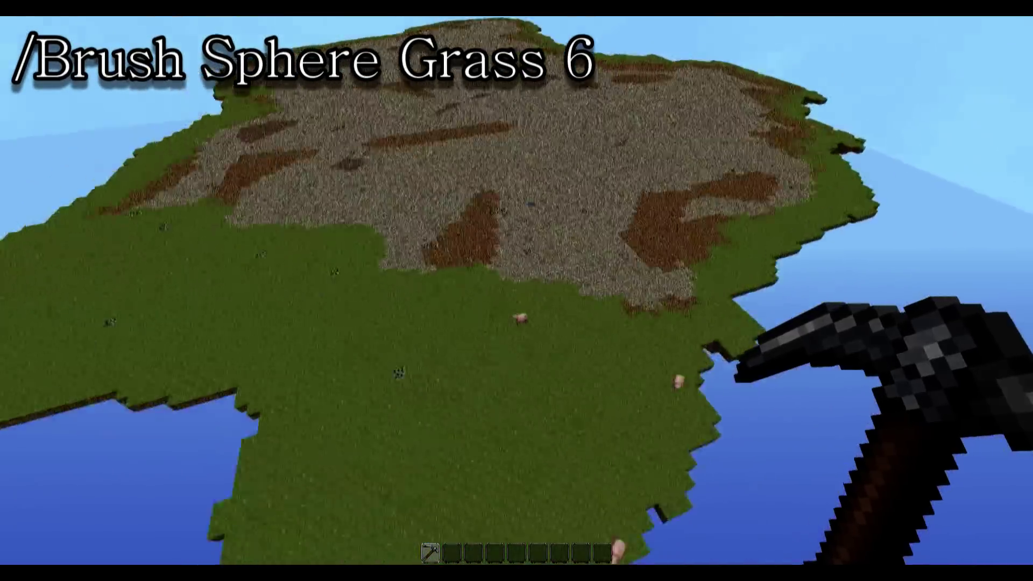
key(d)
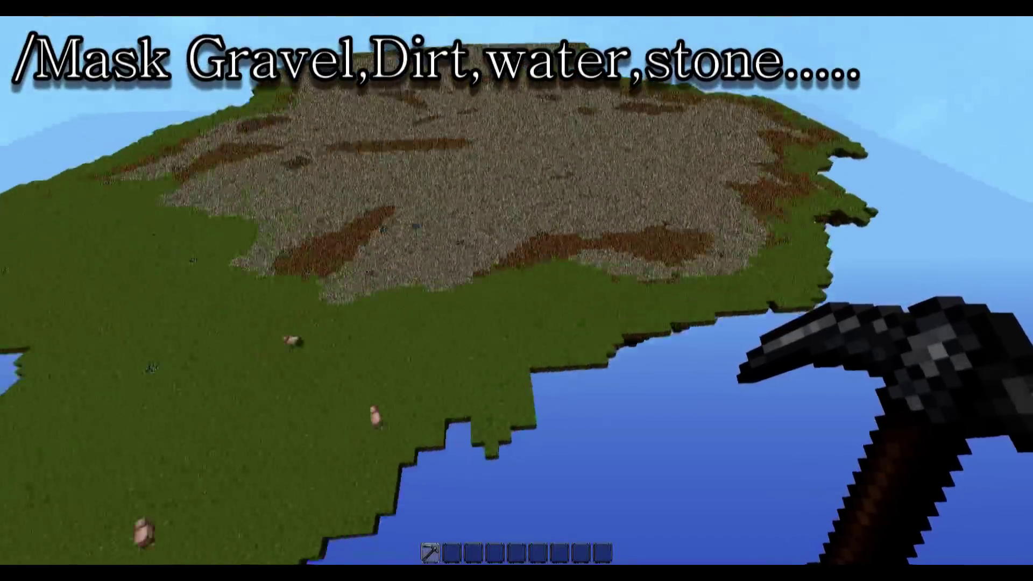
- Paint grass over the gravel and dirt on the island's top with the size 6 grass sphere brush
key(a)
right_click(517, 290)
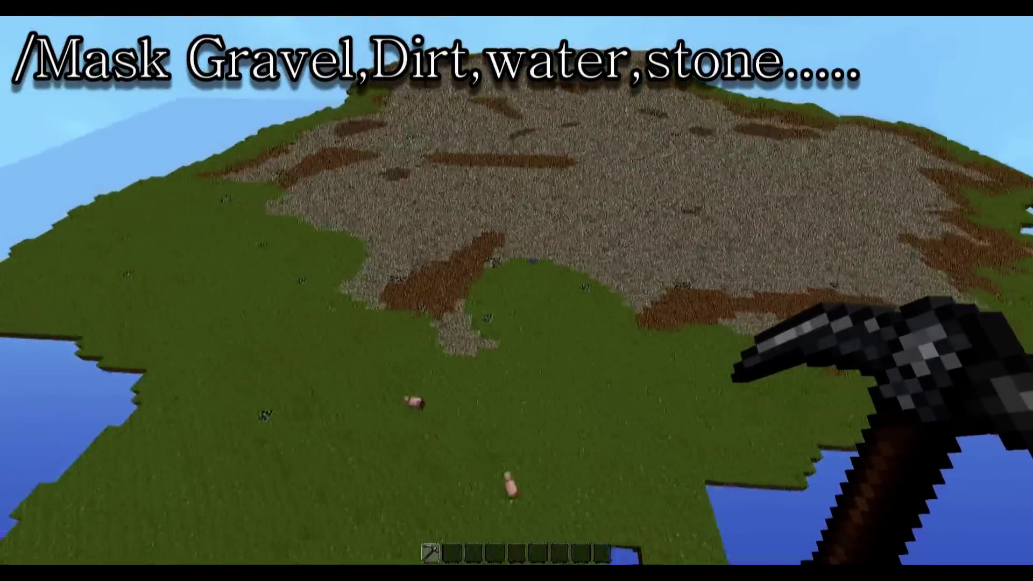
right_click(516, 290)
key(a)
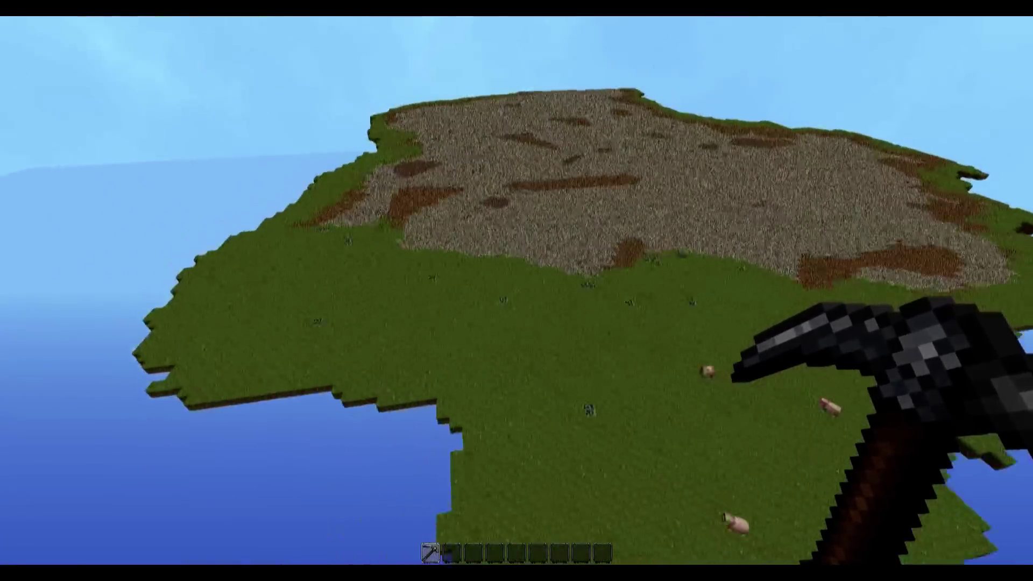
key(a)
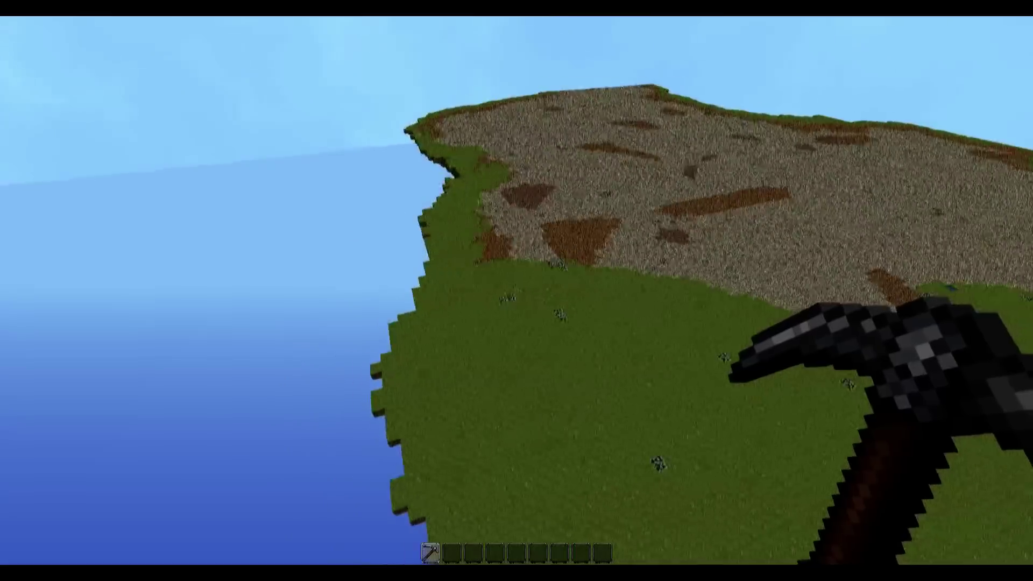